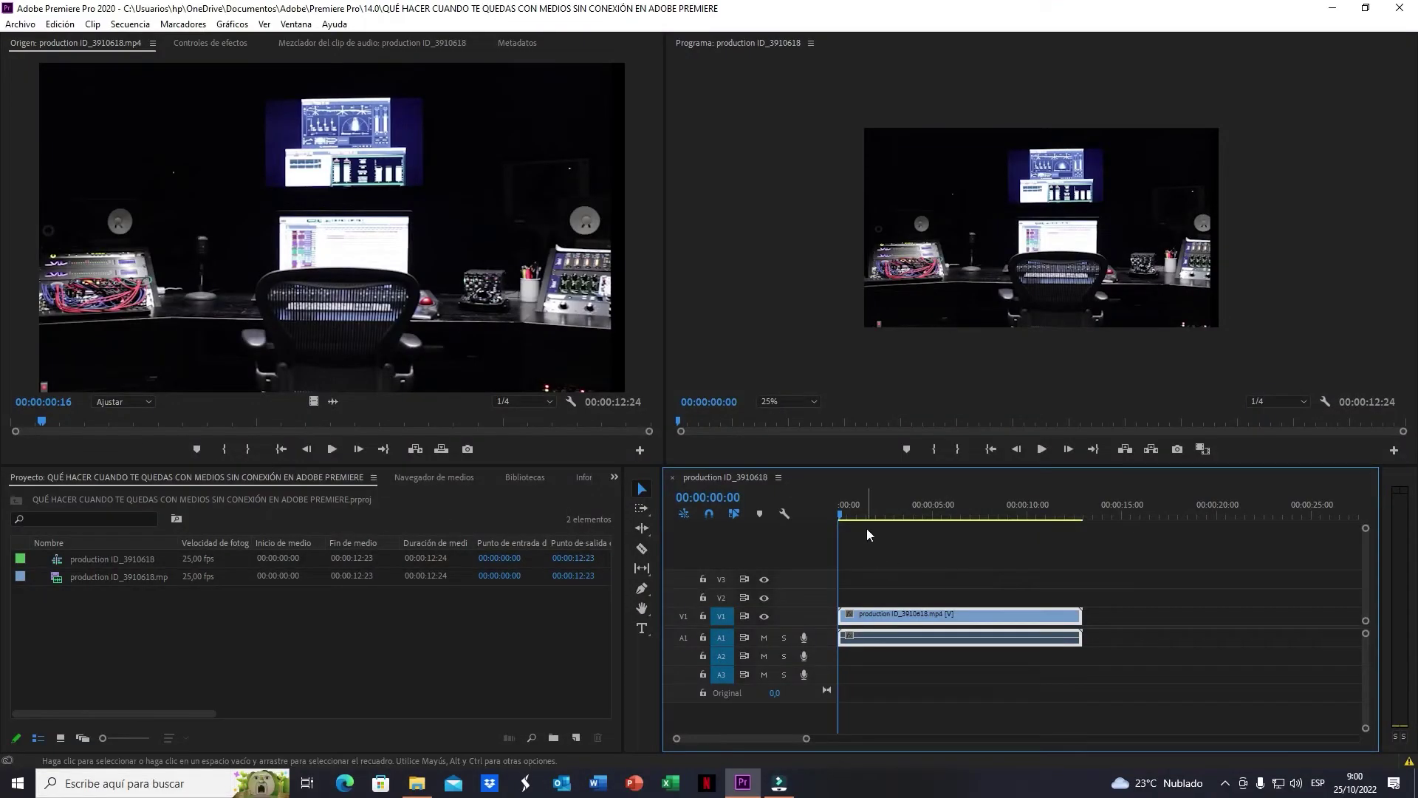
Play the sequence, select the production ID_3910618 clip, save the project and quit Premiere
{"action": "key", "text": "space"}
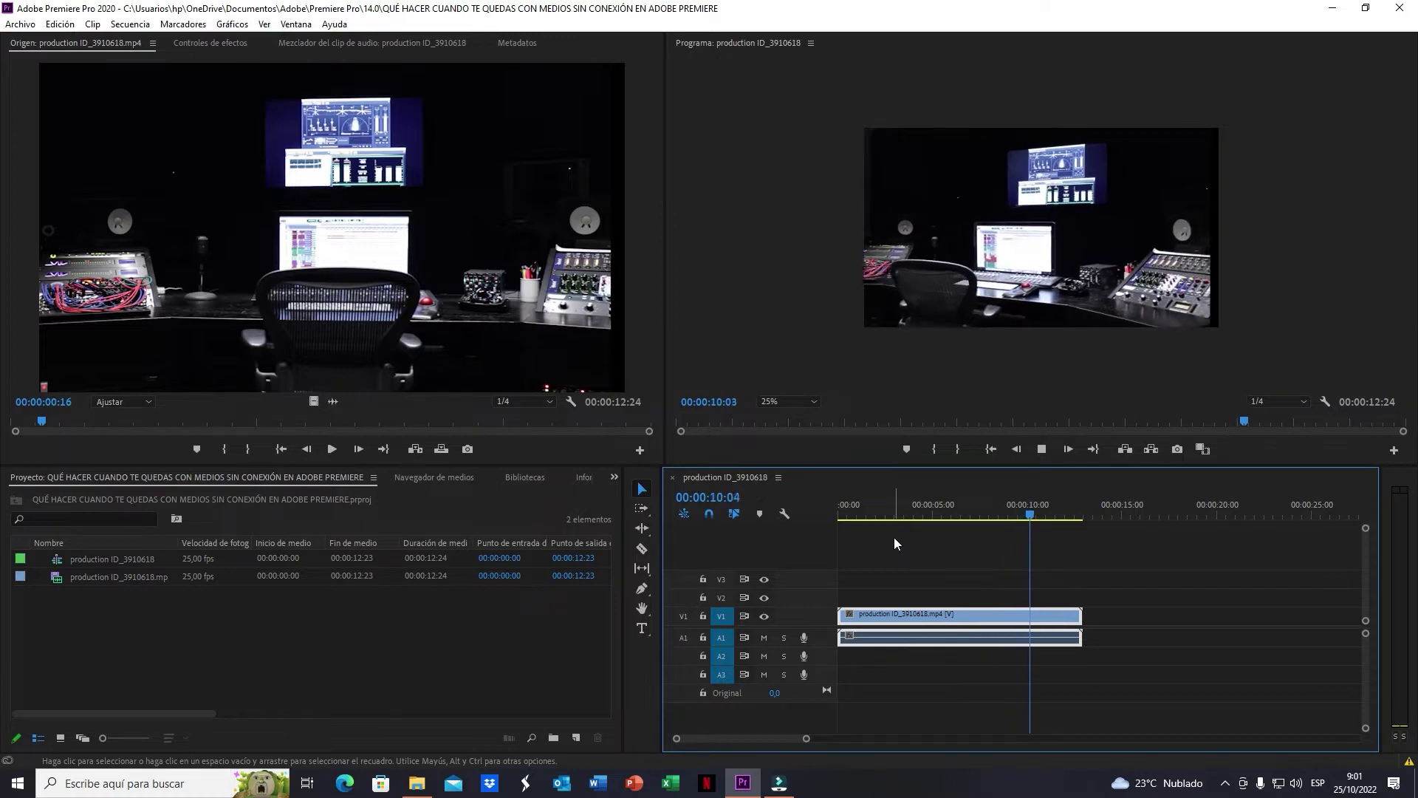
{"action": "left_click", "coordinate": [145, 578]}
{"action": "key", "text": "Return"}
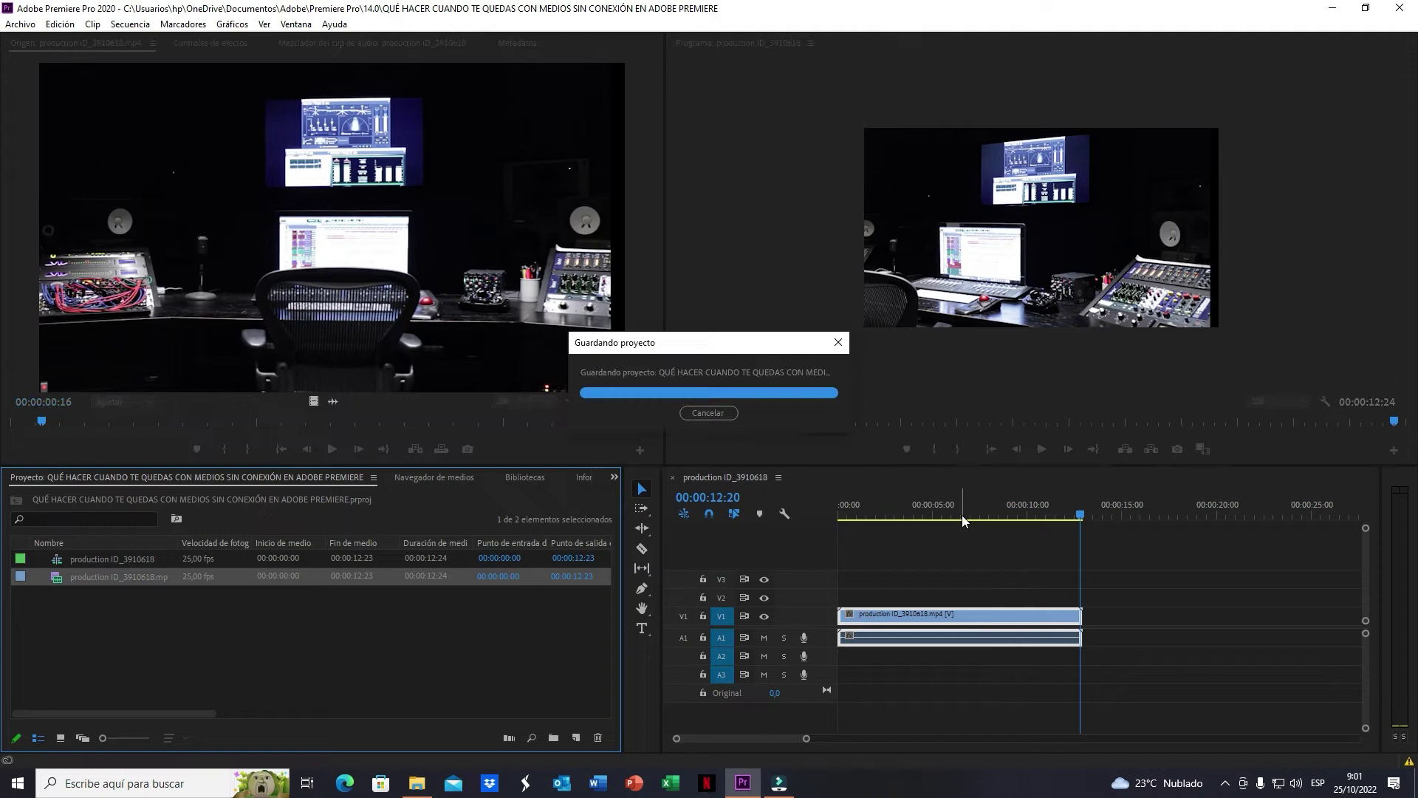
{"action": "key", "text": "ctrl+q"}
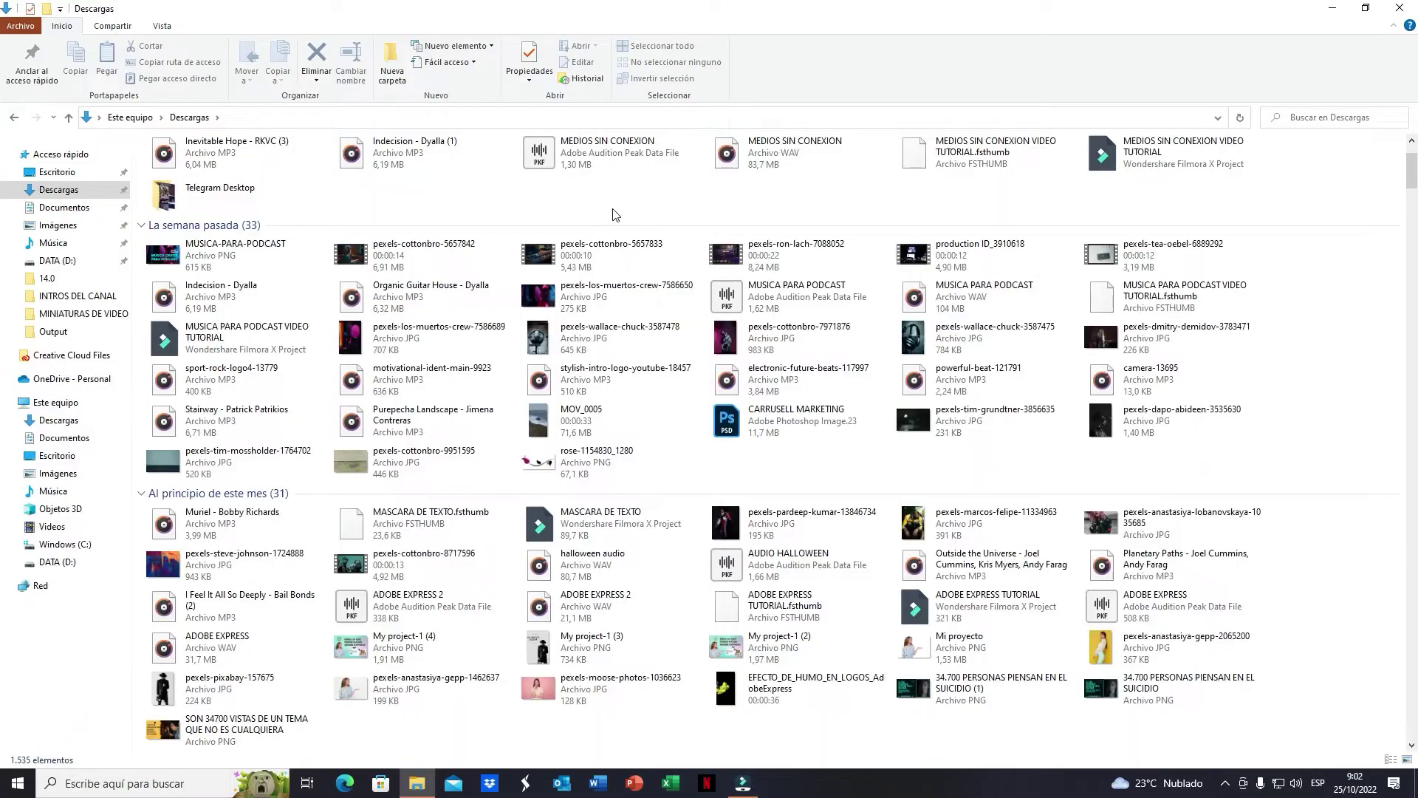
Delete the production ID_3910618 video from the Descargas folder
{"action": "scroll", "coordinate": [615, 215], "scroll_direction": "down", "scroll_amount": 1}
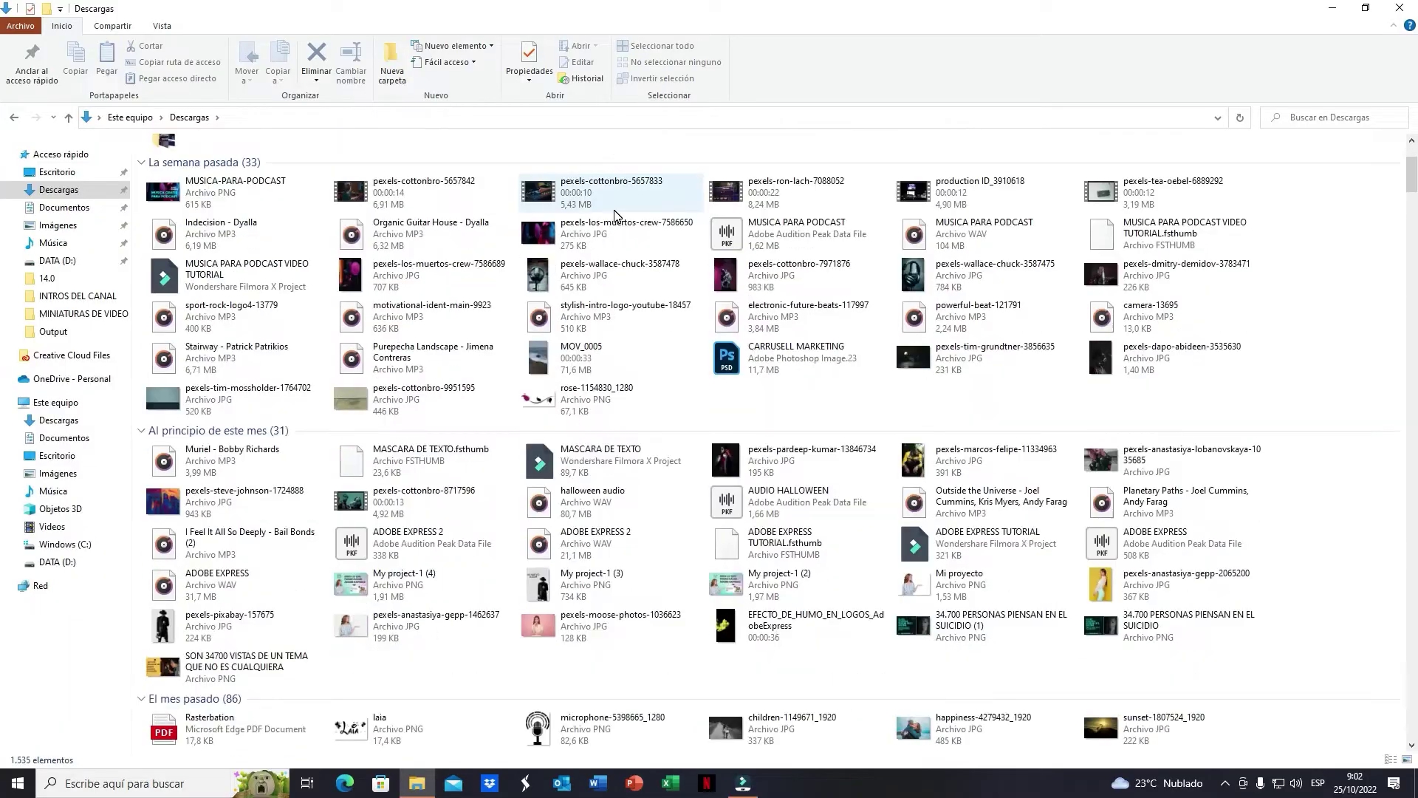
{"action": "scroll", "coordinate": [615, 214], "scroll_direction": "down", "scroll_amount": 2}
{"action": "scroll", "coordinate": [615, 214], "scroll_direction": "down", "scroll_amount": 3}
{"action": "scroll", "coordinate": [615, 214], "scroll_direction": "up", "scroll_amount": 10}
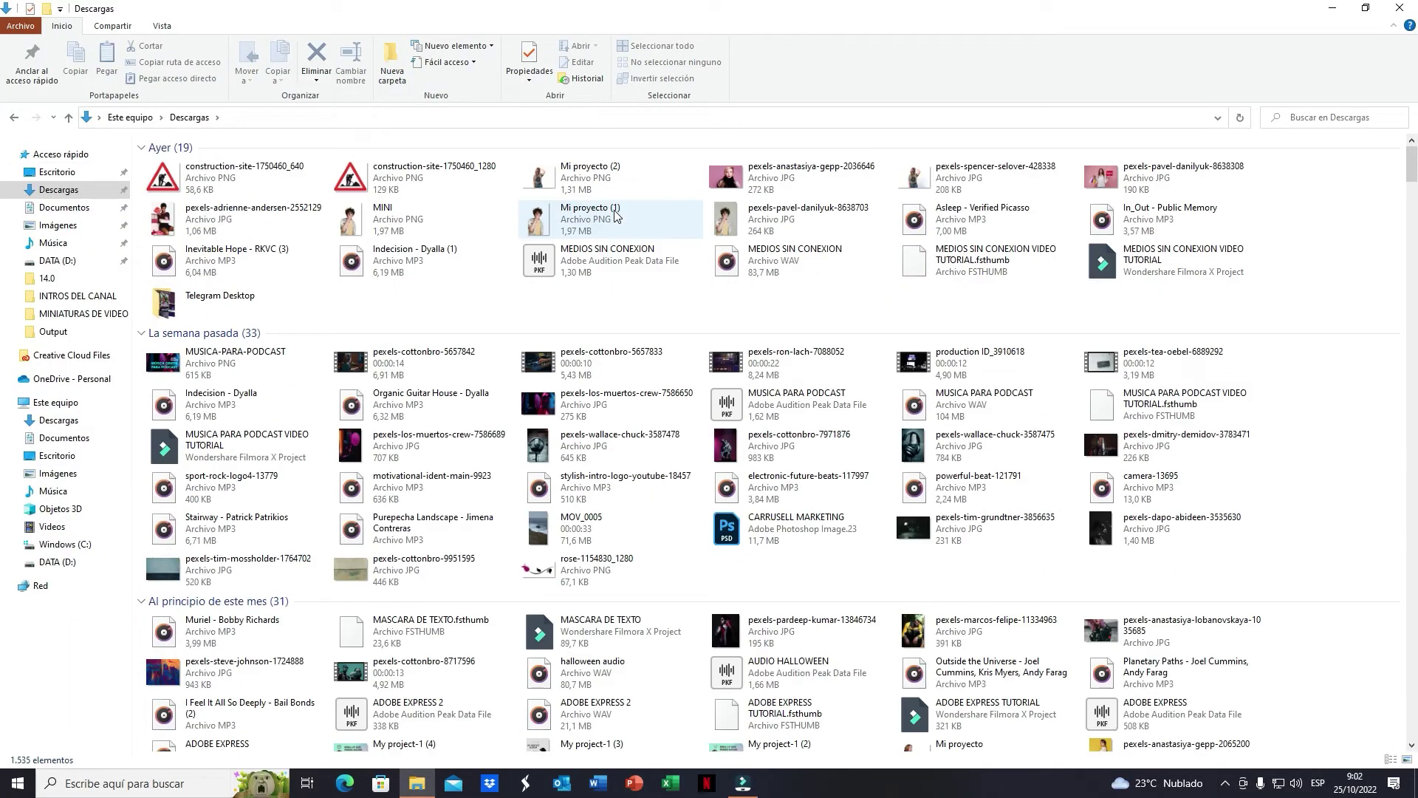
{"action": "scroll", "coordinate": [982, 293], "scroll_direction": "down", "scroll_amount": 2}
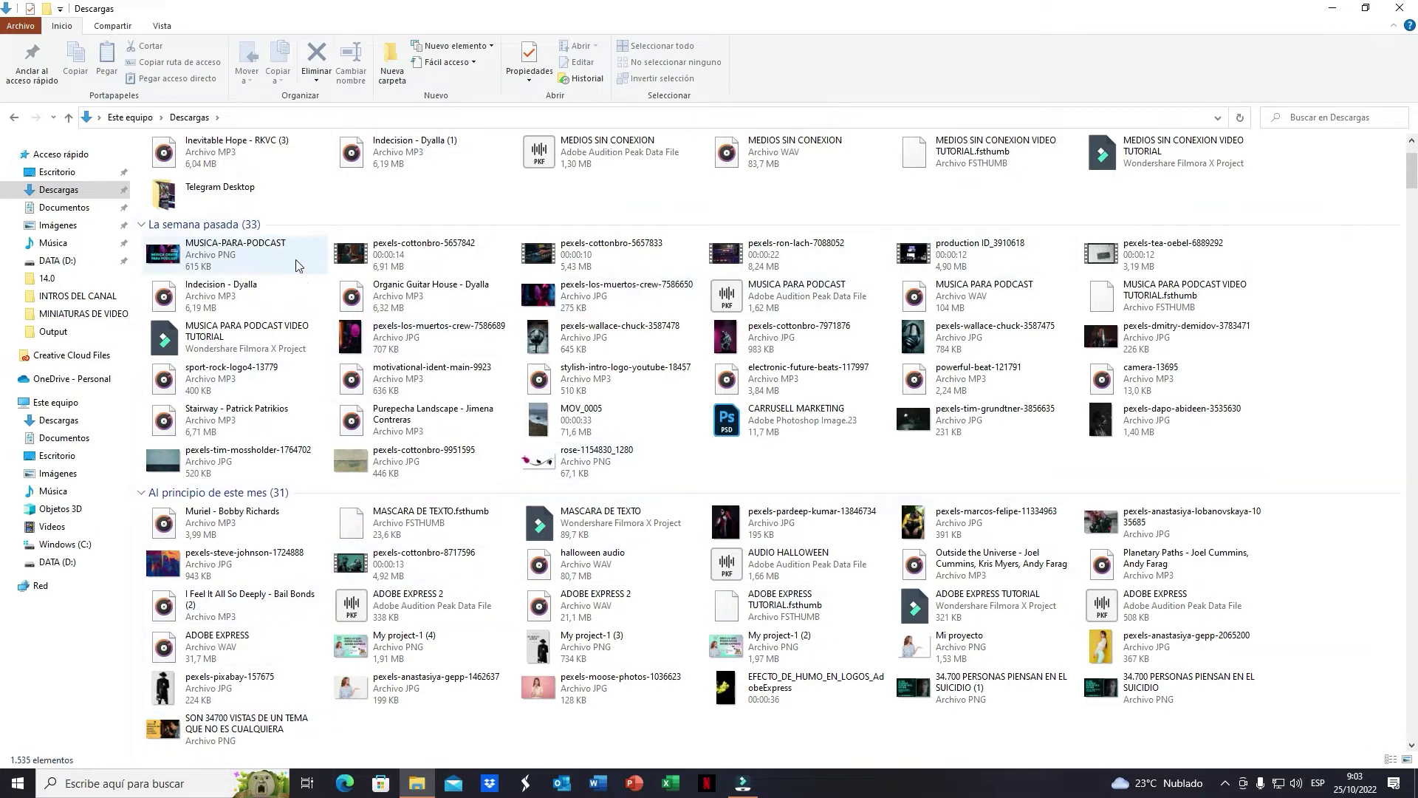
{"action": "scroll", "coordinate": [251, 296], "scroll_direction": "up", "scroll_amount": 2}
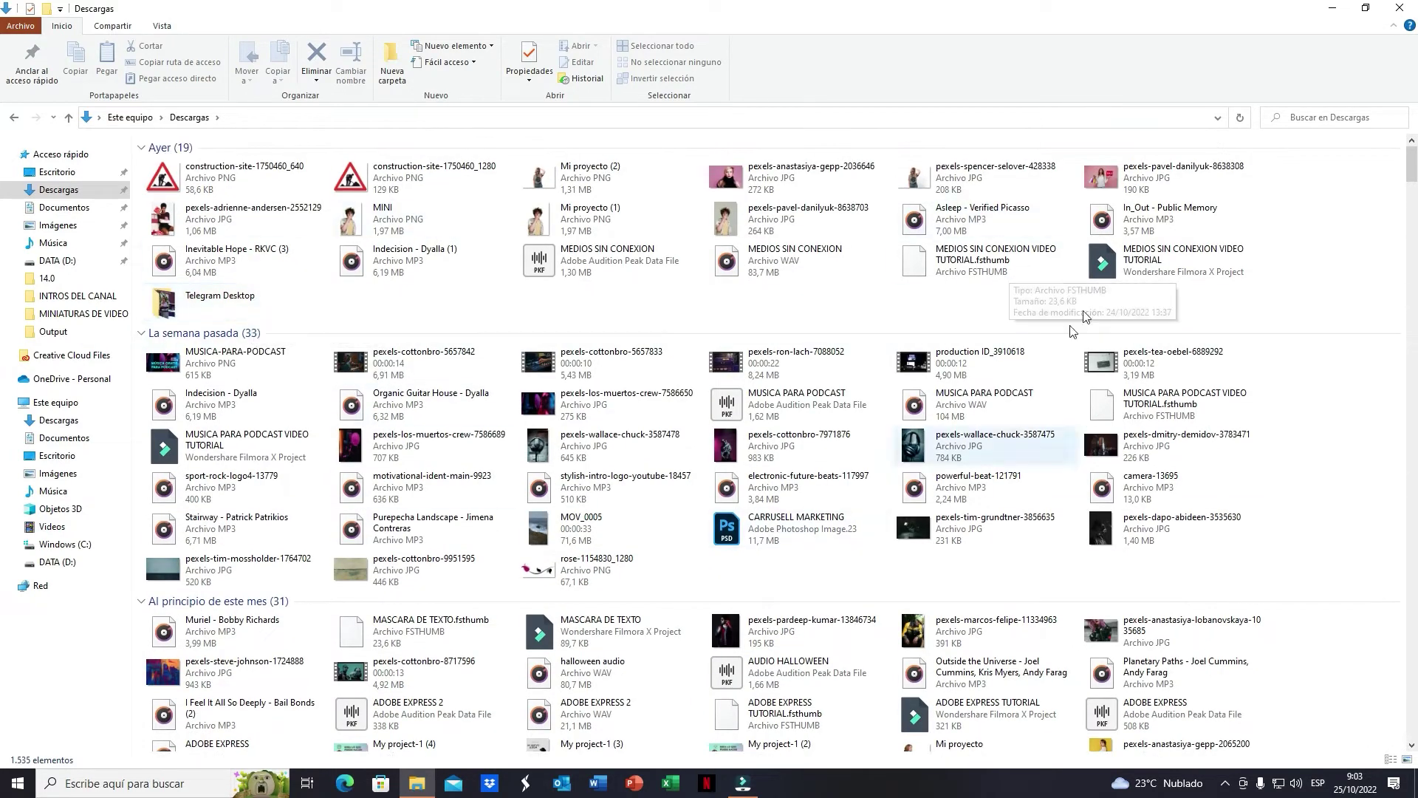
{"action": "right_click", "coordinate": [923, 362]}
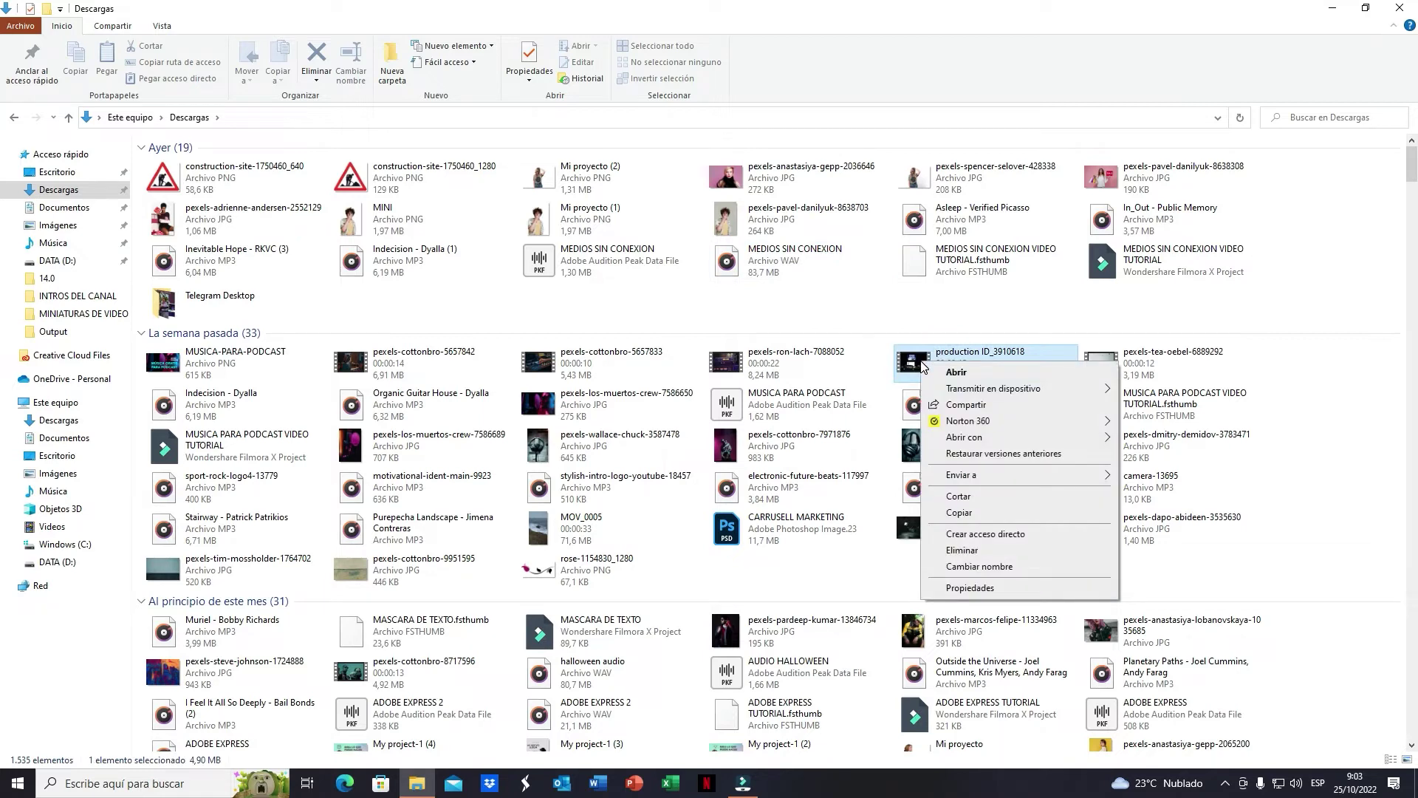
{"action": "left_click", "coordinate": [961, 550]}
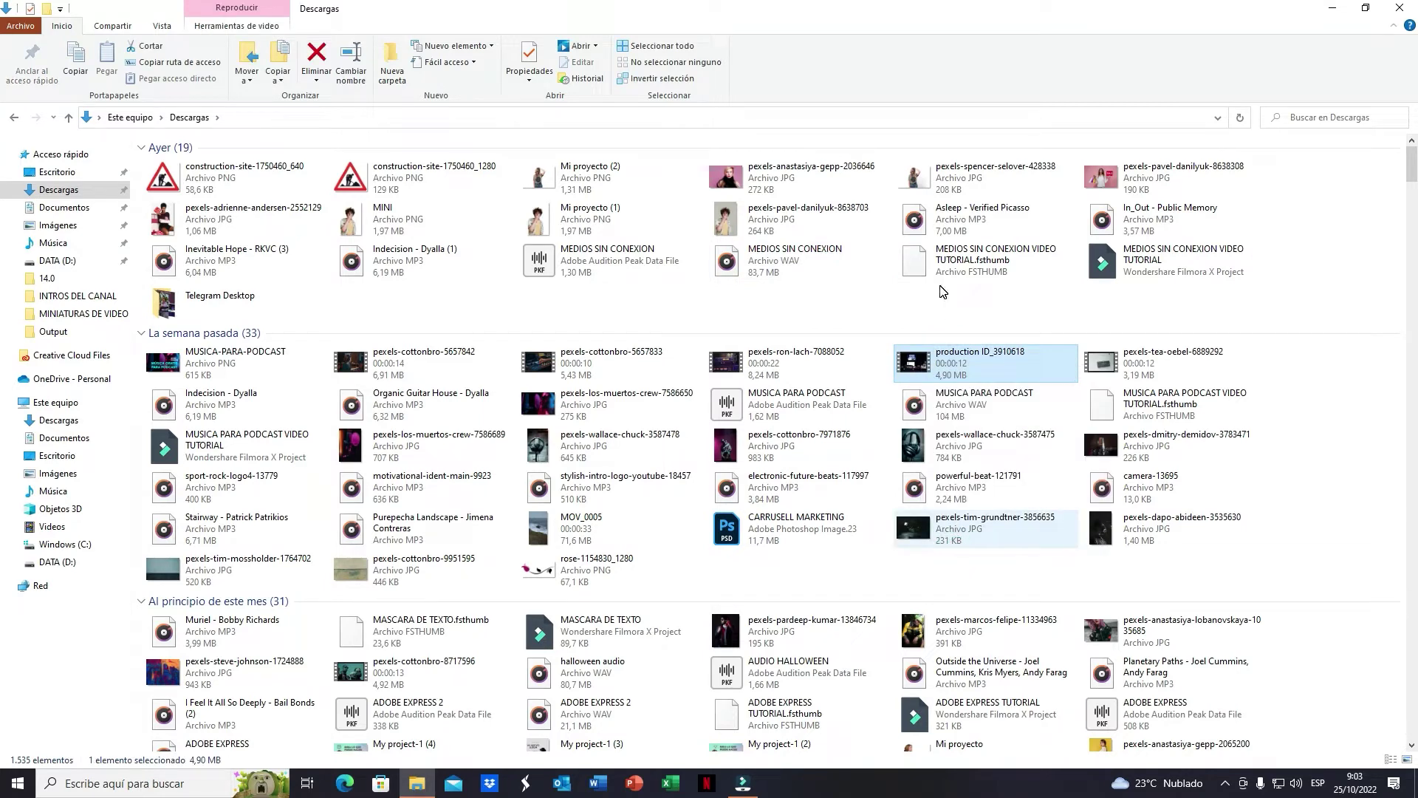
Minimize the Descargas window and bring up the Start menu app list
{"action": "left_click", "coordinate": [1332, 9]}
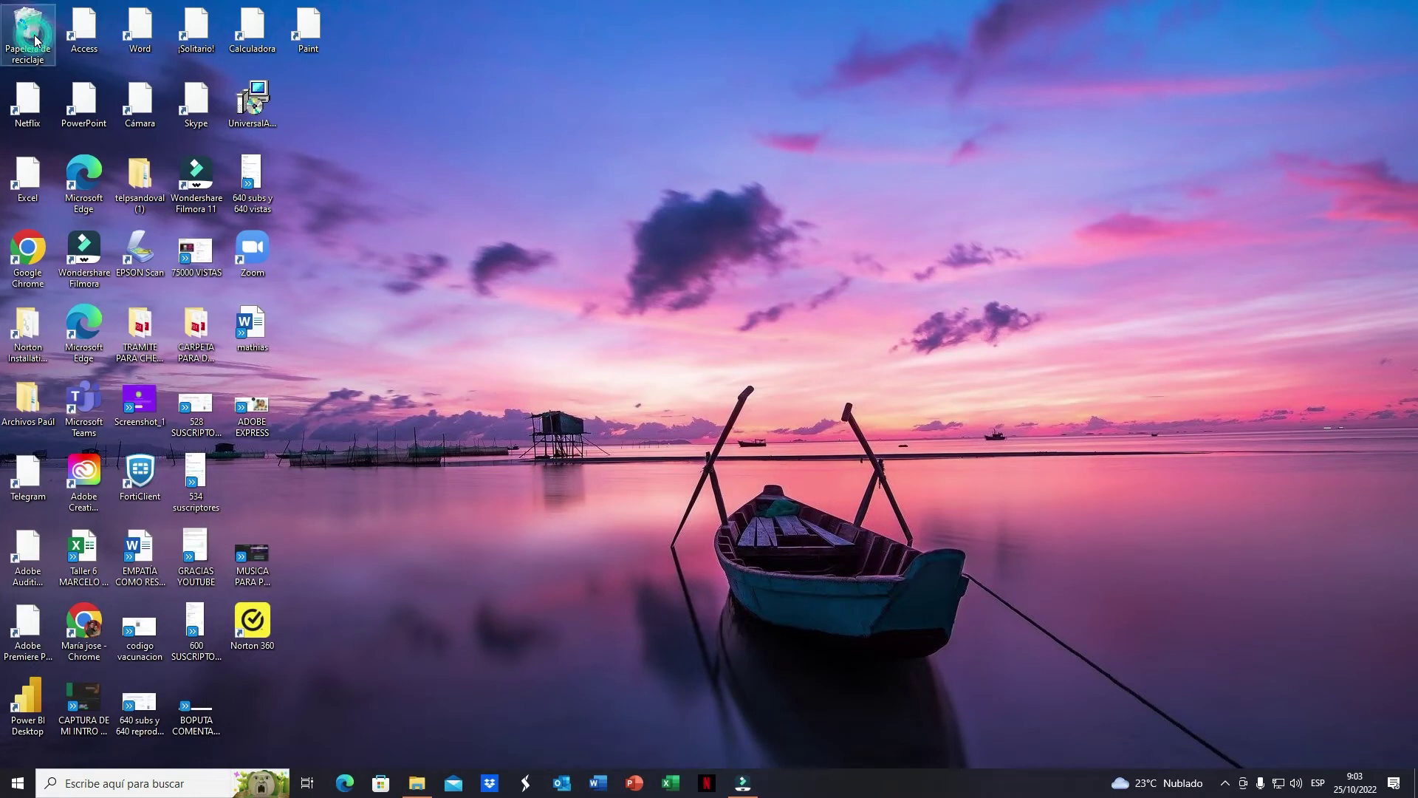
{"action": "left_click", "coordinate": [17, 782]}
{"action": "scroll", "coordinate": [114, 566], "scroll_direction": "down", "scroll_amount": 3}
{"action": "scroll", "coordinate": [108, 516], "scroll_direction": "up", "scroll_amount": 2}
Reopen the recent project, cancel the missing-media relink prompt, and close Premiere without saving
{"action": "left_click", "coordinate": [134, 589]}
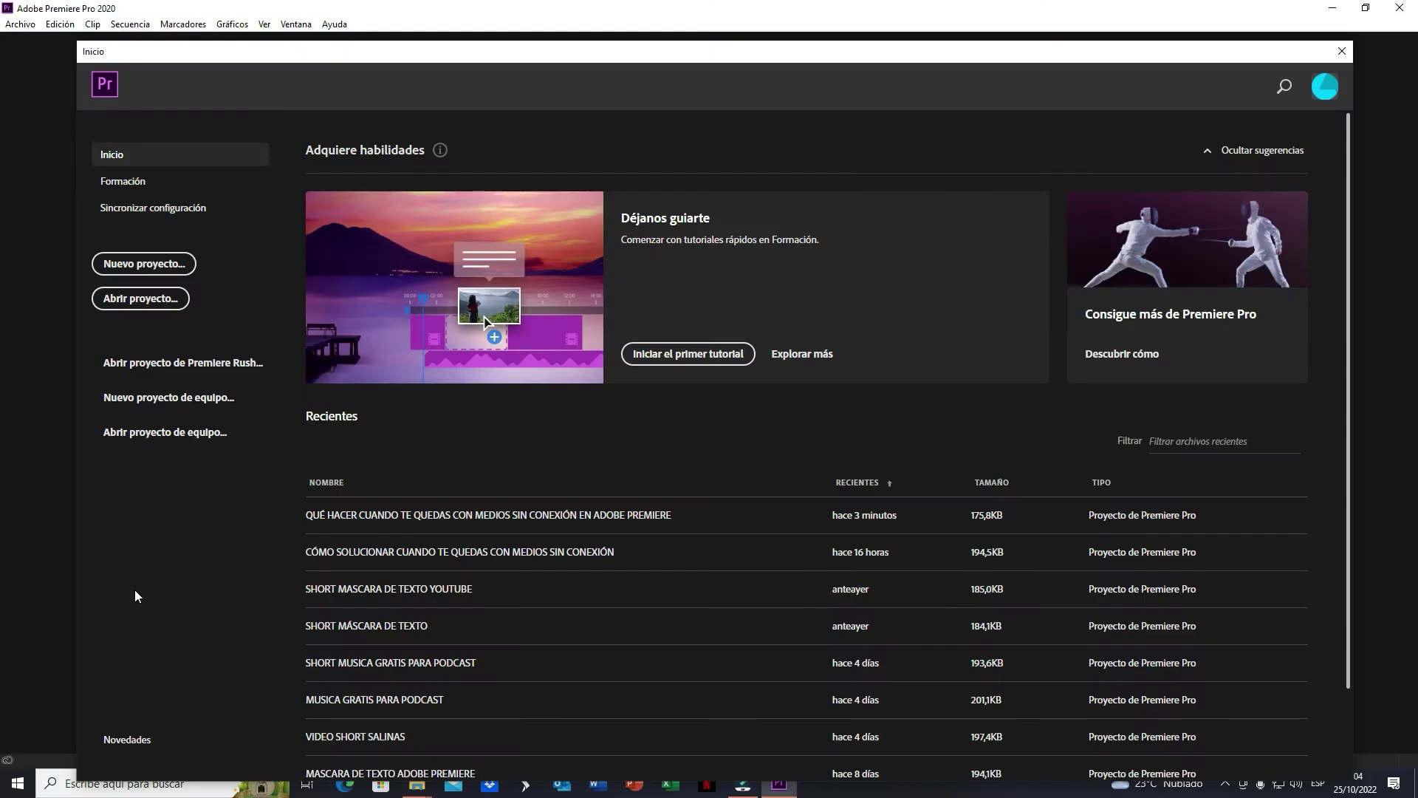
{"action": "left_click", "coordinate": [450, 517]}
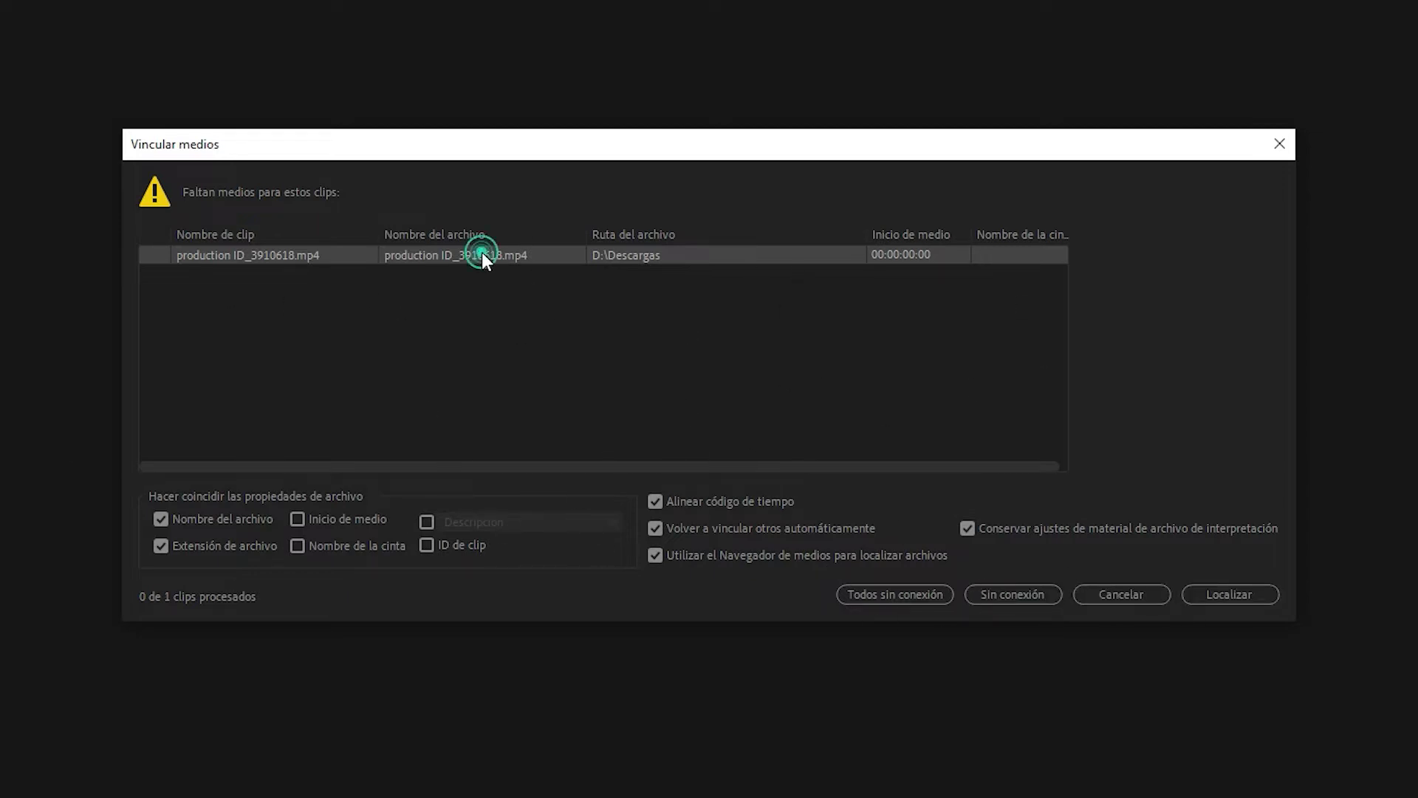
{"action": "left_click", "coordinate": [1110, 592]}
{"action": "left_click", "coordinate": [1396, 9]}
{"action": "left_click", "coordinate": [781, 409]}
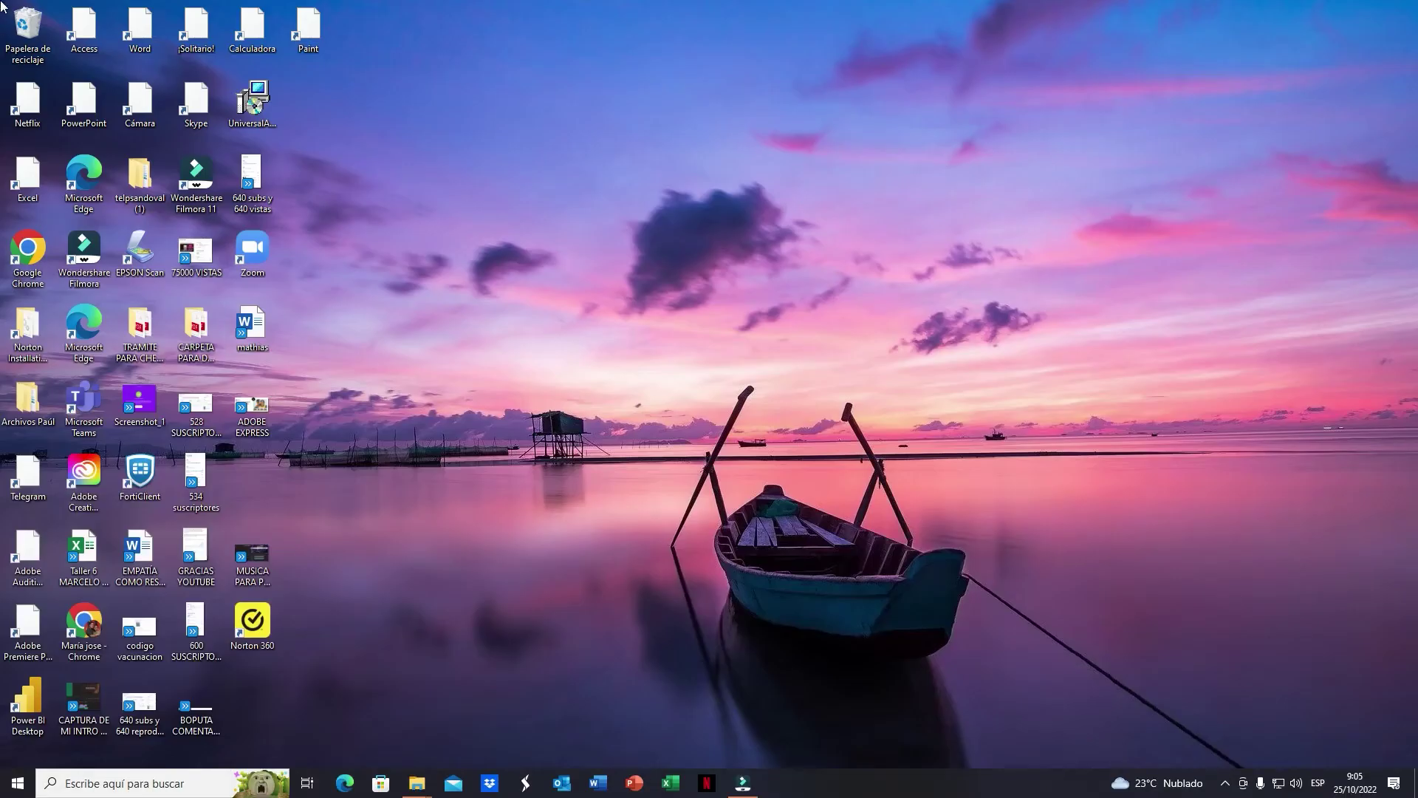
Restore the deleted production ID_3910618 video from the Recycle Bin
{"action": "double_click", "coordinate": [38, 28]}
{"action": "left_click", "coordinate": [1177, 38]}
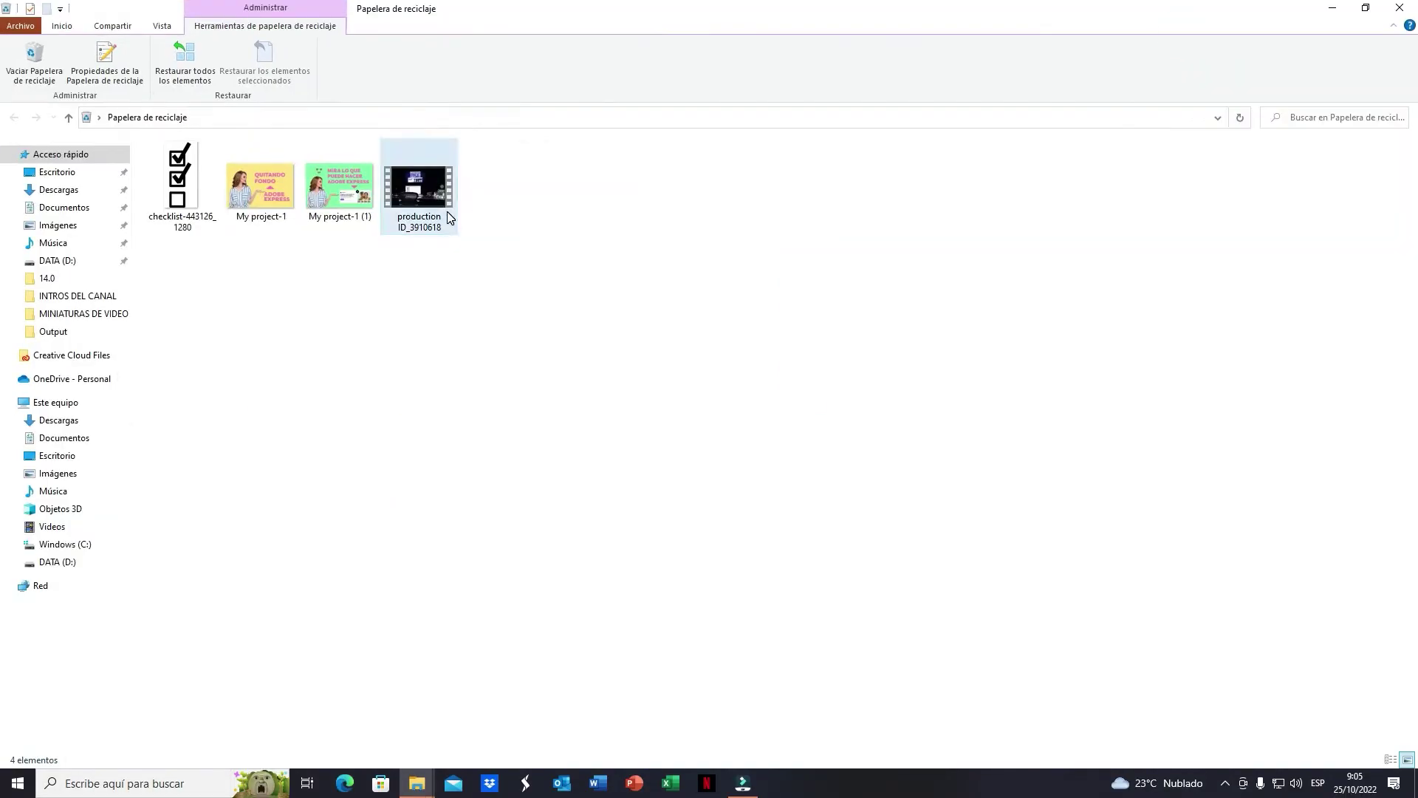
{"action": "right_click", "coordinate": [421, 201]}
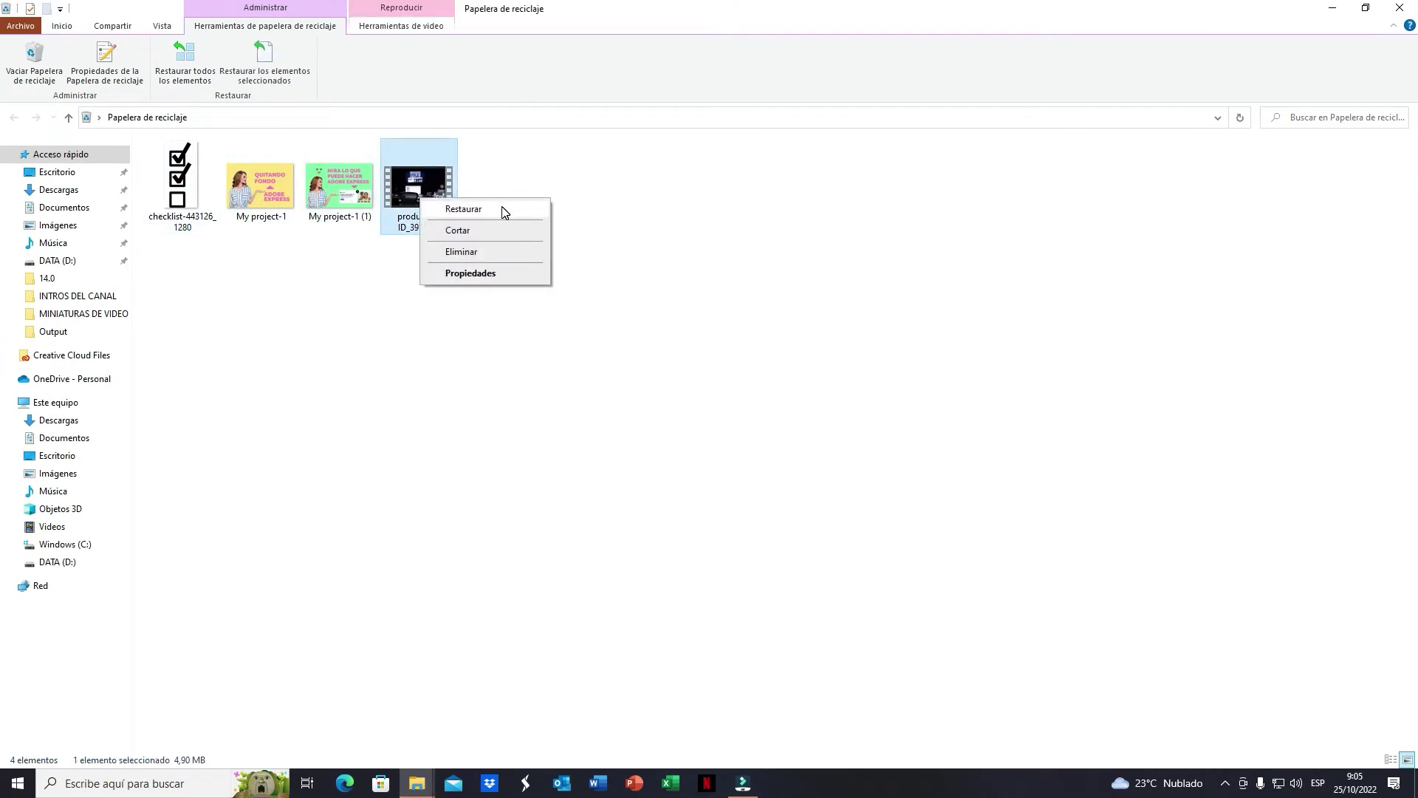
{"action": "left_click", "coordinate": [463, 209]}
Check the video is back in Descargas and relaunch Adobe Premiere Pro 2020
{"action": "left_click", "coordinate": [1332, 8]}
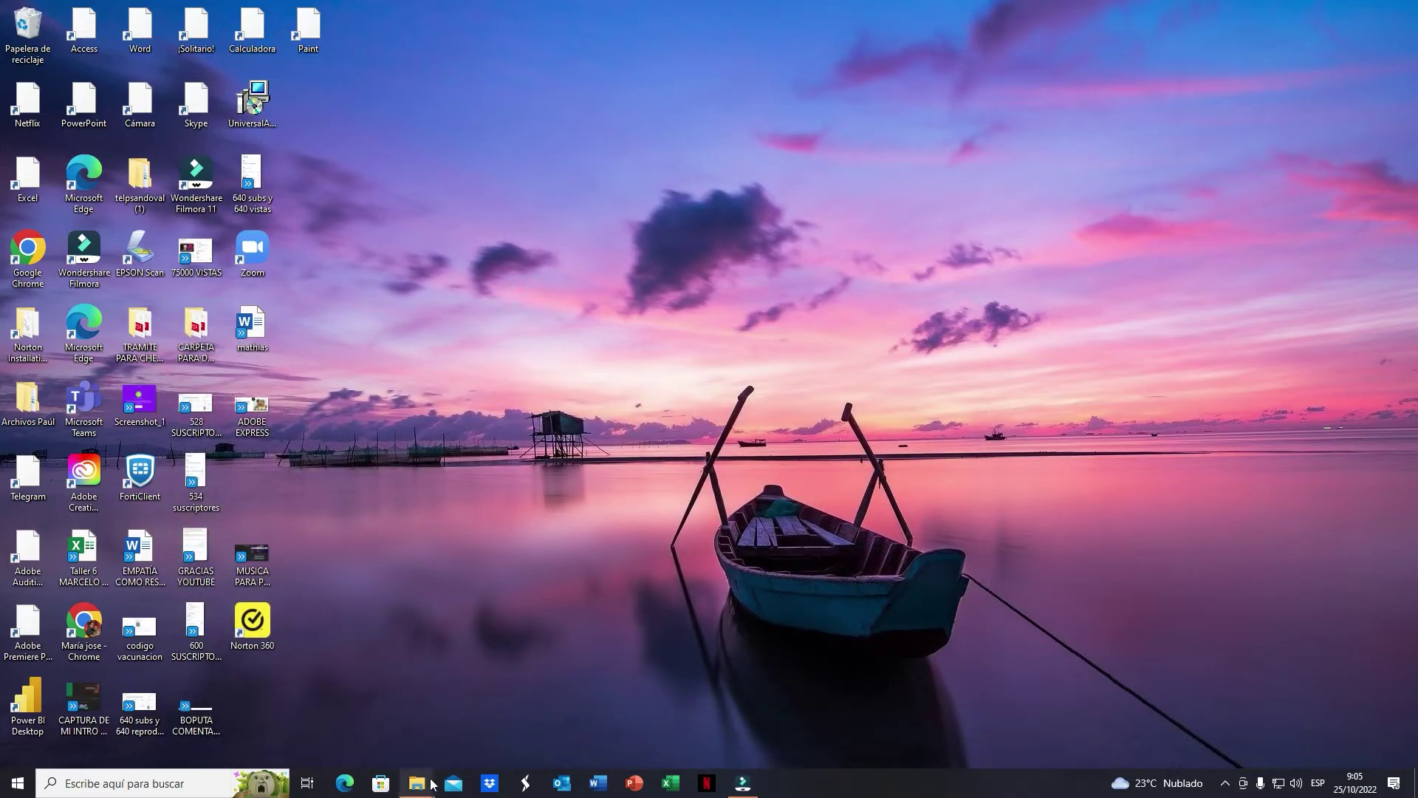
{"action": "mouse_move", "coordinate": [433, 785]}
{"action": "left_click", "coordinate": [338, 711]}
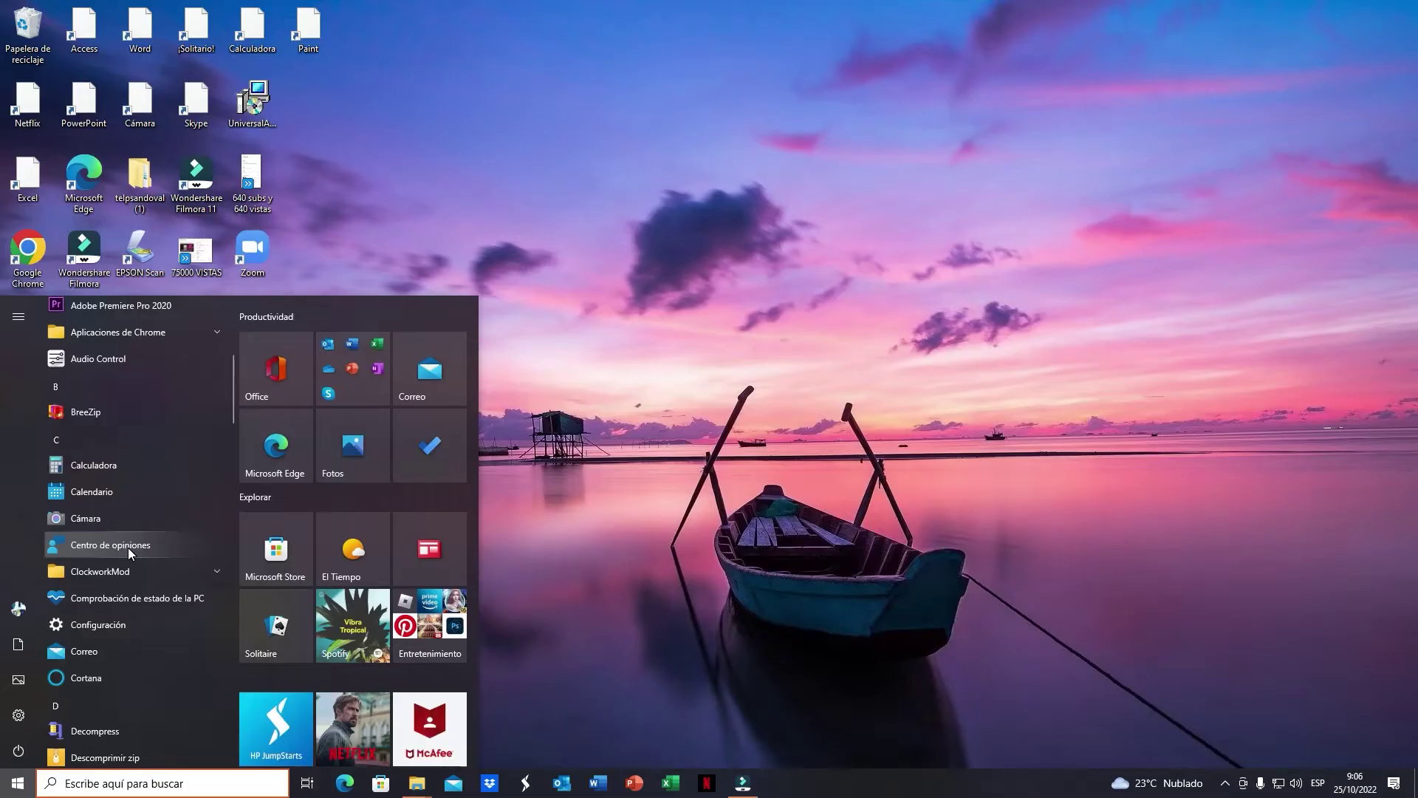
{"action": "scroll", "coordinate": [127, 547], "scroll_direction": "up", "scroll_amount": 3}
{"action": "left_click", "coordinate": [139, 517]}
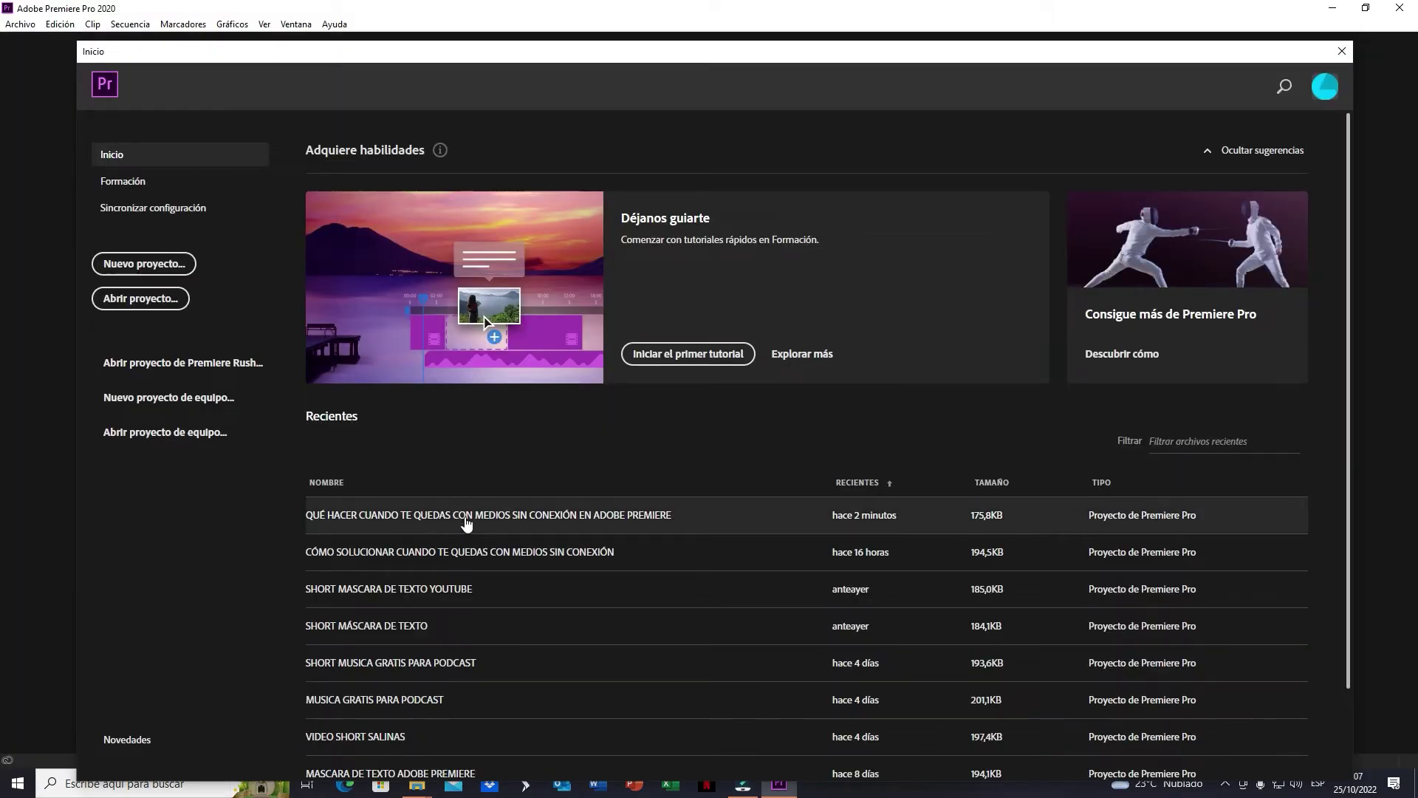
Reopen the recent project, check frames at 00:00:01:19 and 00:00:03:20, then minimize Premiere
{"action": "left_click", "coordinate": [464, 516]}
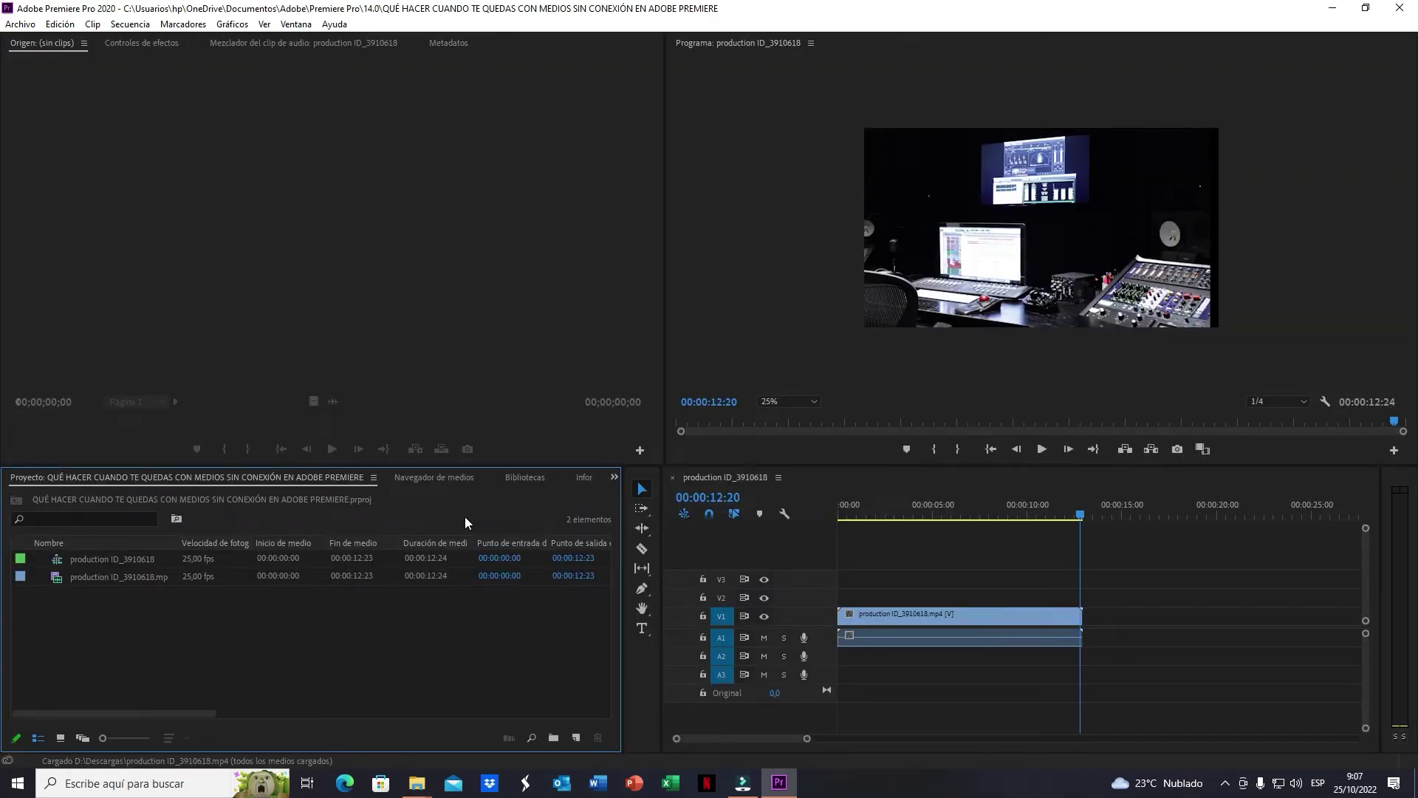
{"action": "left_click", "coordinate": [872, 515]}
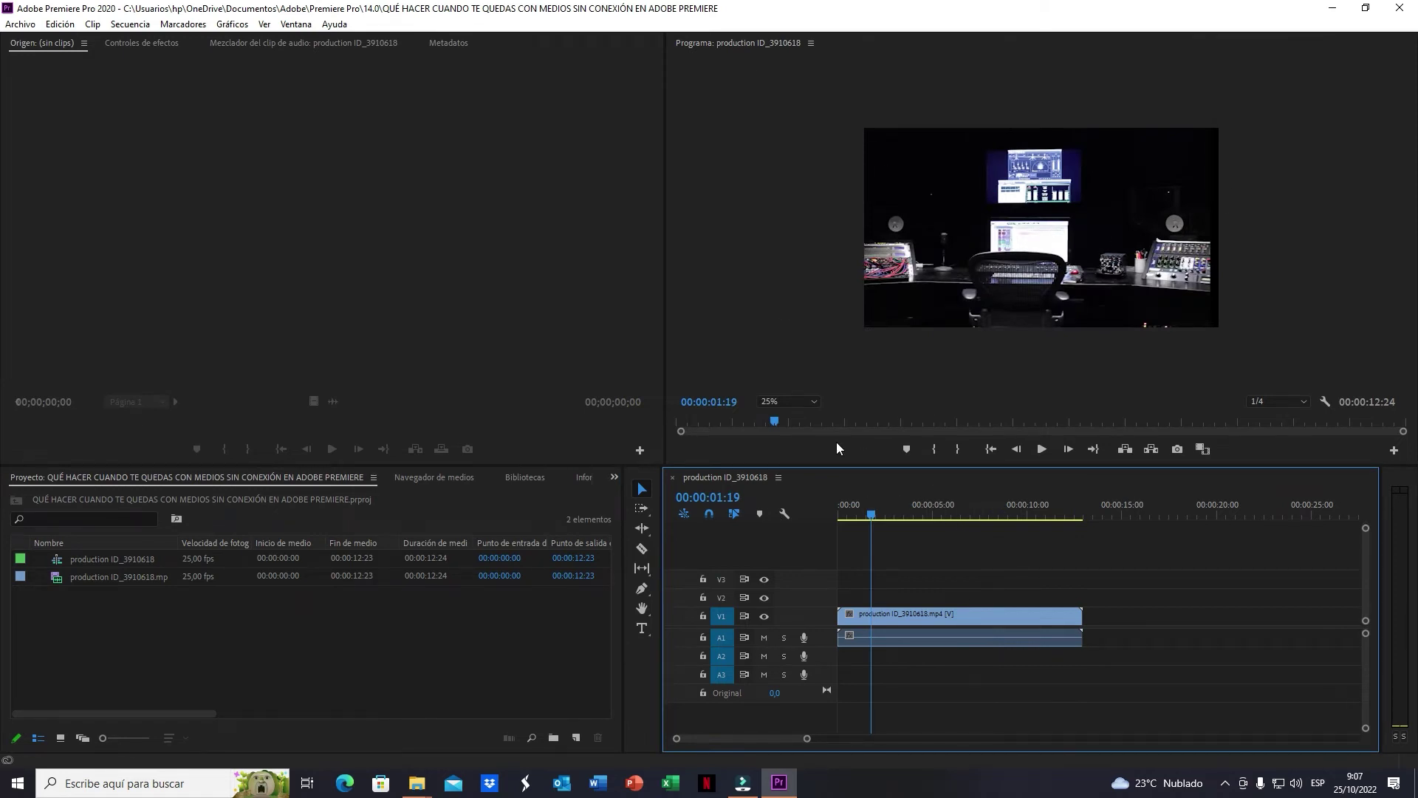
{"action": "left_click", "coordinate": [910, 514]}
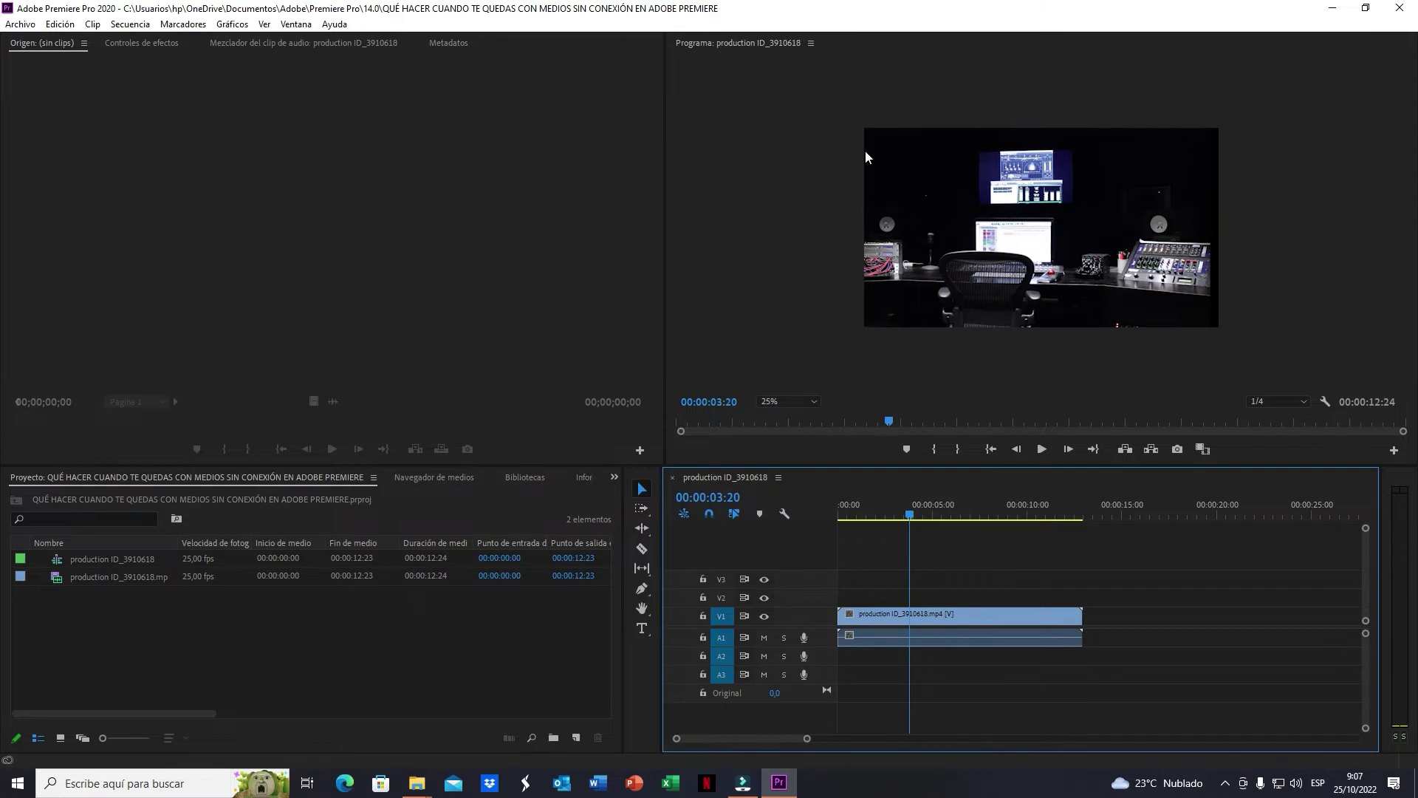
{"action": "left_click", "coordinate": [1332, 10]}
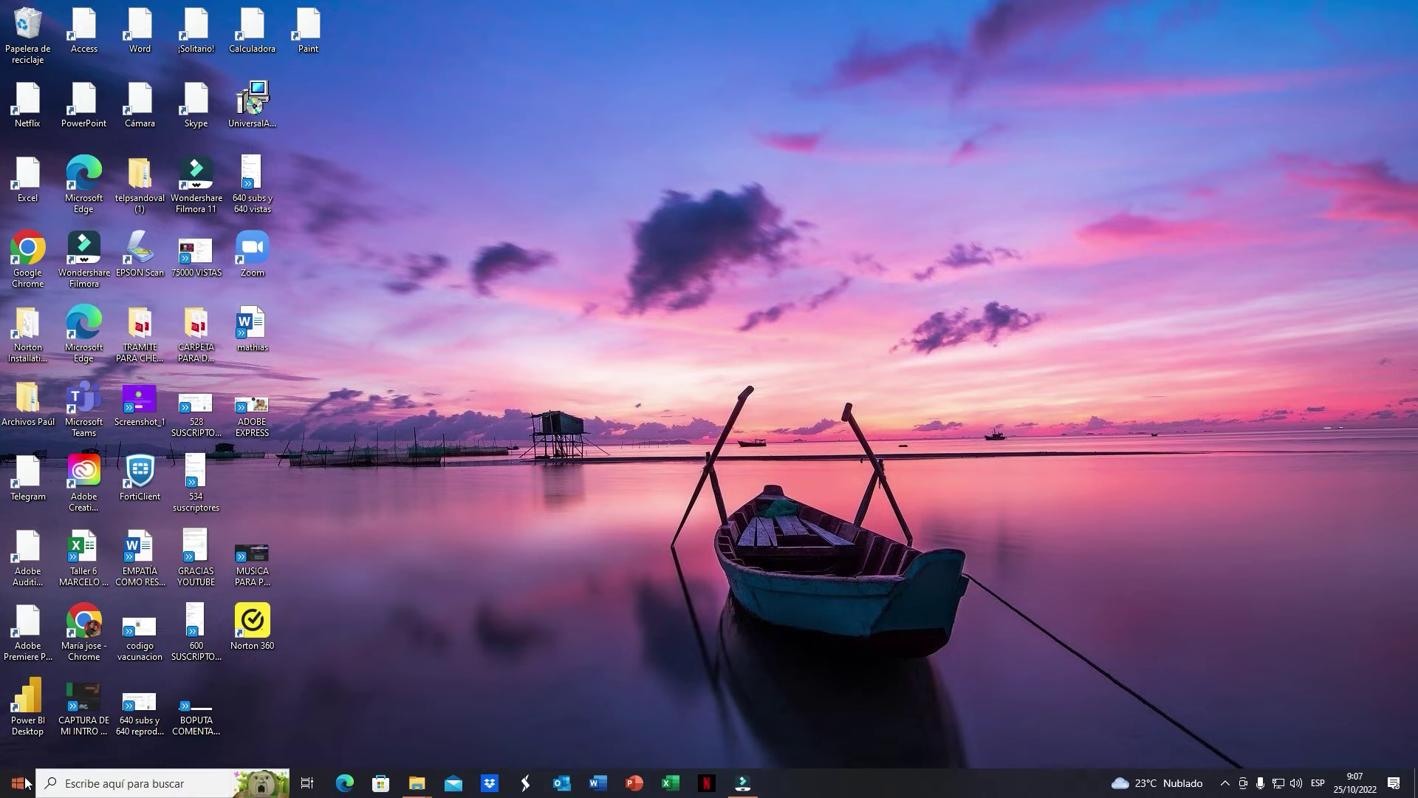
Copy the production ID_3910618 video from the Descargas folder
{"action": "left_click", "coordinate": [413, 781]}
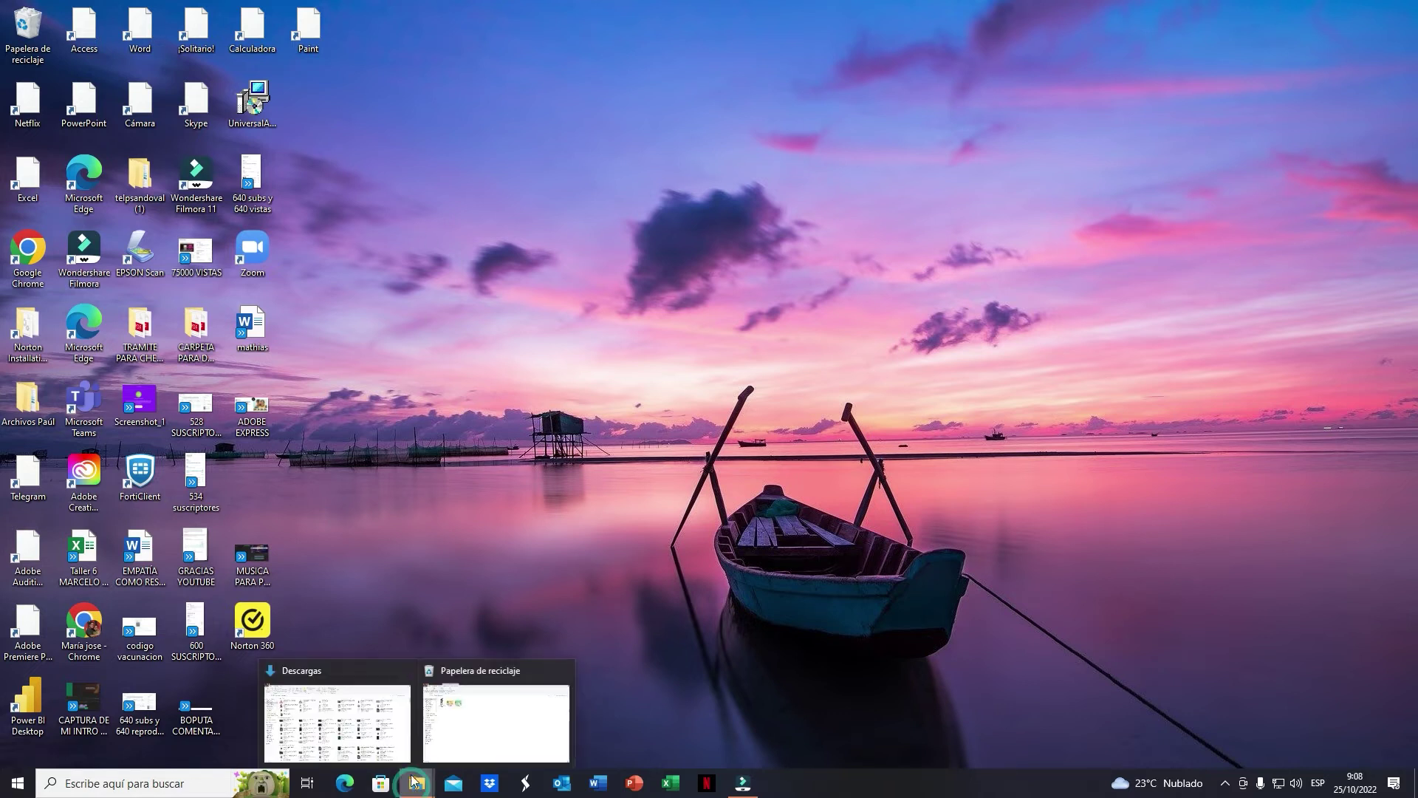
{"action": "left_click", "coordinate": [392, 708]}
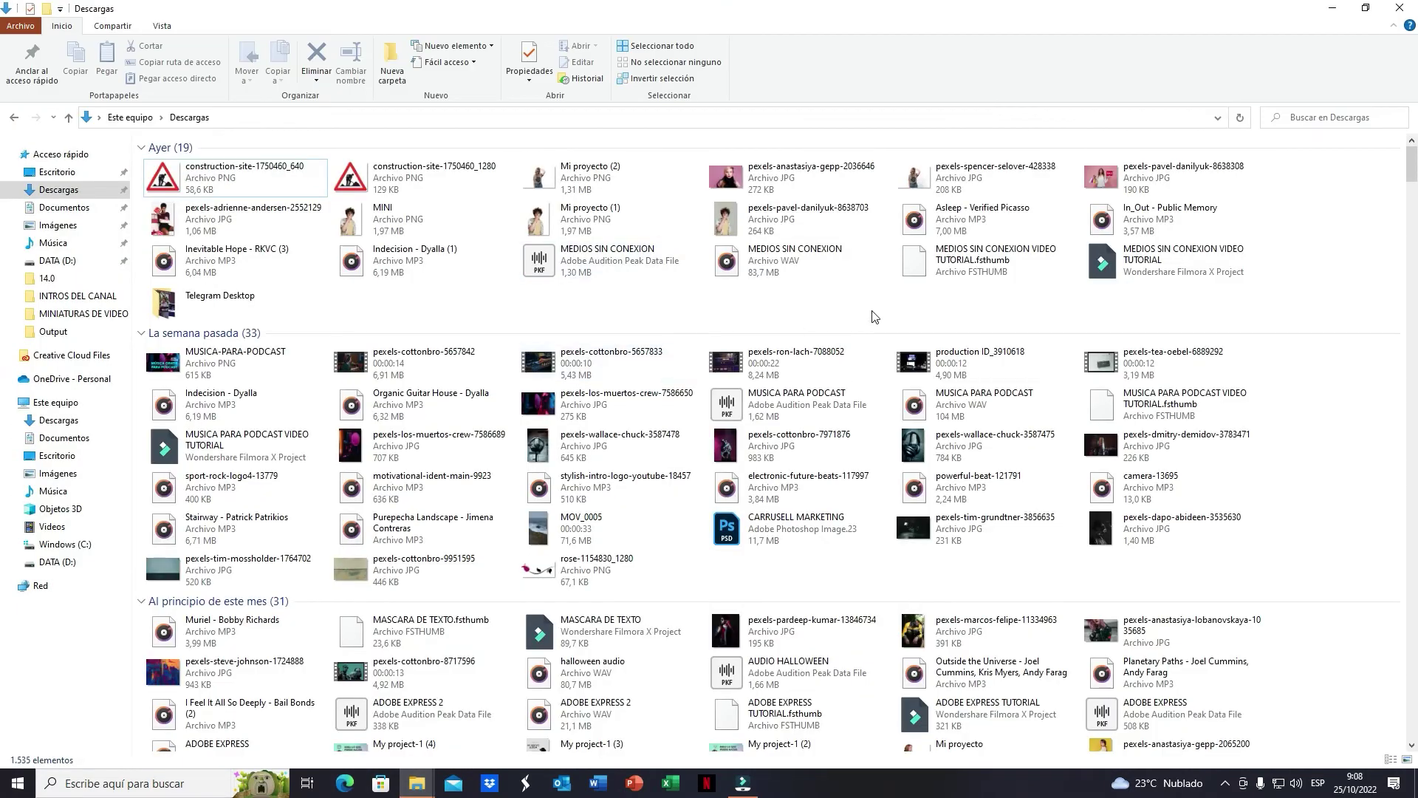
{"action": "right_click", "coordinate": [1002, 365]}
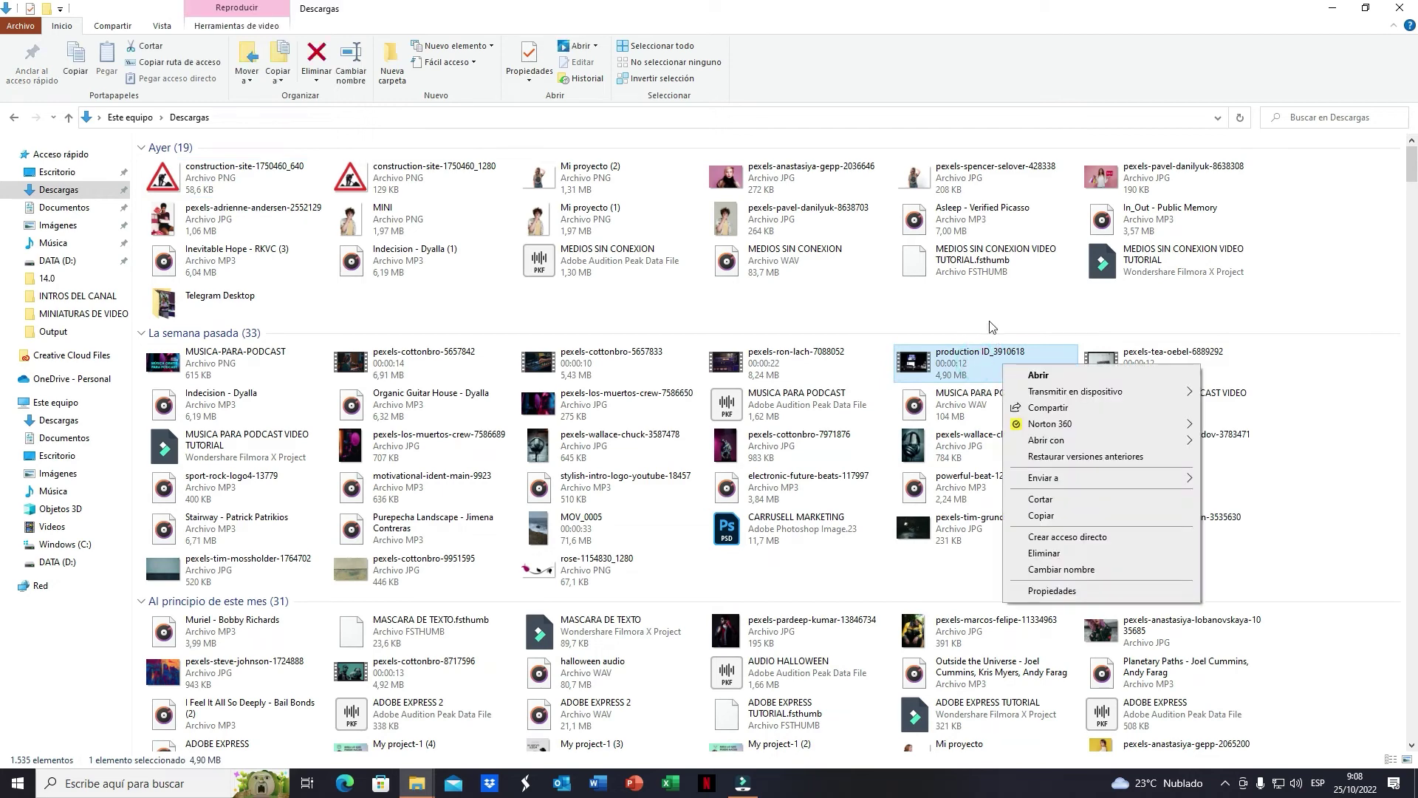
{"action": "left_click", "coordinate": [1041, 515]}
Paste the copied video onto the desktop
{"action": "left_click", "coordinate": [1332, 7]}
{"action": "left_click", "coordinate": [325, 92]}
{"action": "right_click", "coordinate": [326, 93]}
{"action": "left_click", "coordinate": [465, 175]}
{"action": "left_click", "coordinate": [317, 177]}
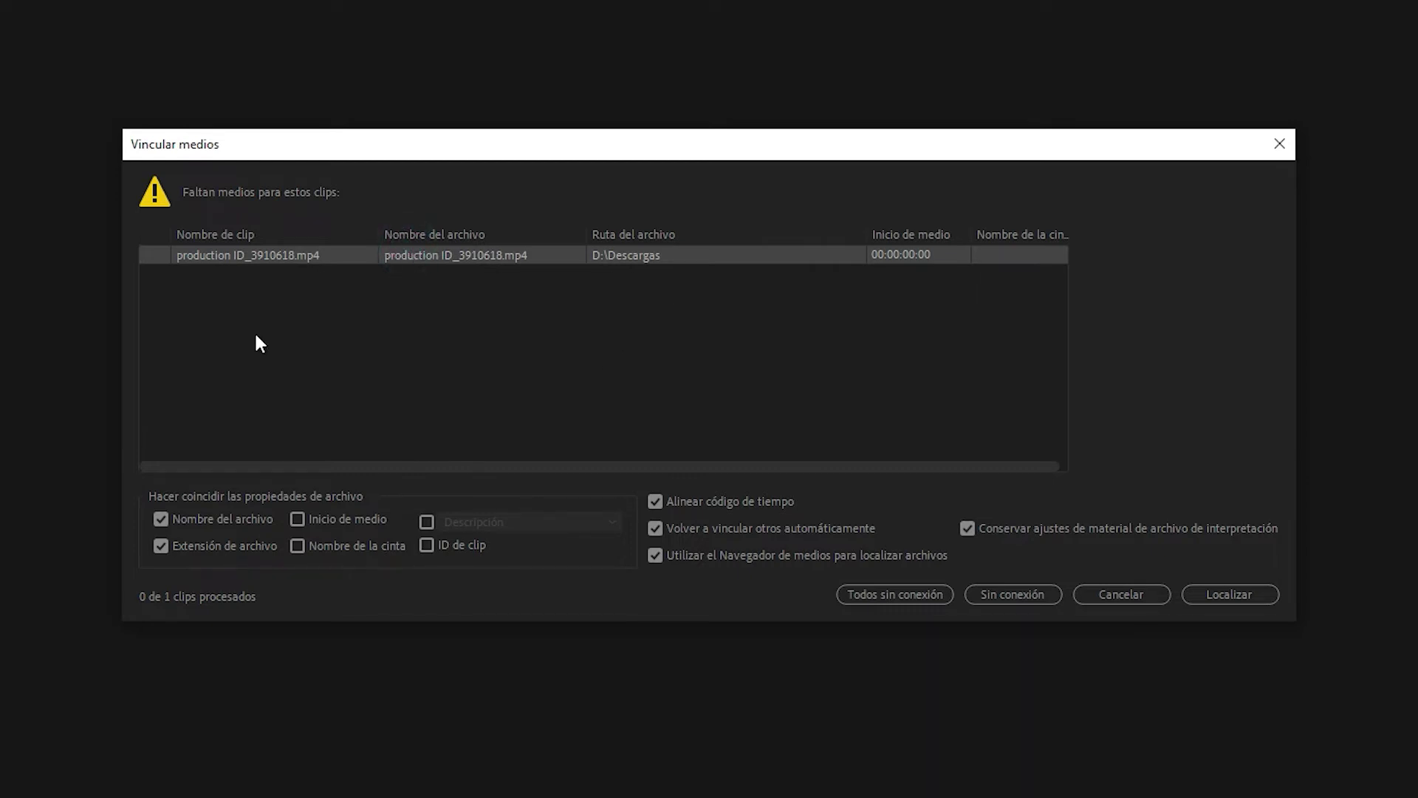
Choose Locate in the Link Media dialog to browse for production ID_3910618.mp4
{"action": "left_click", "coordinate": [1217, 593]}
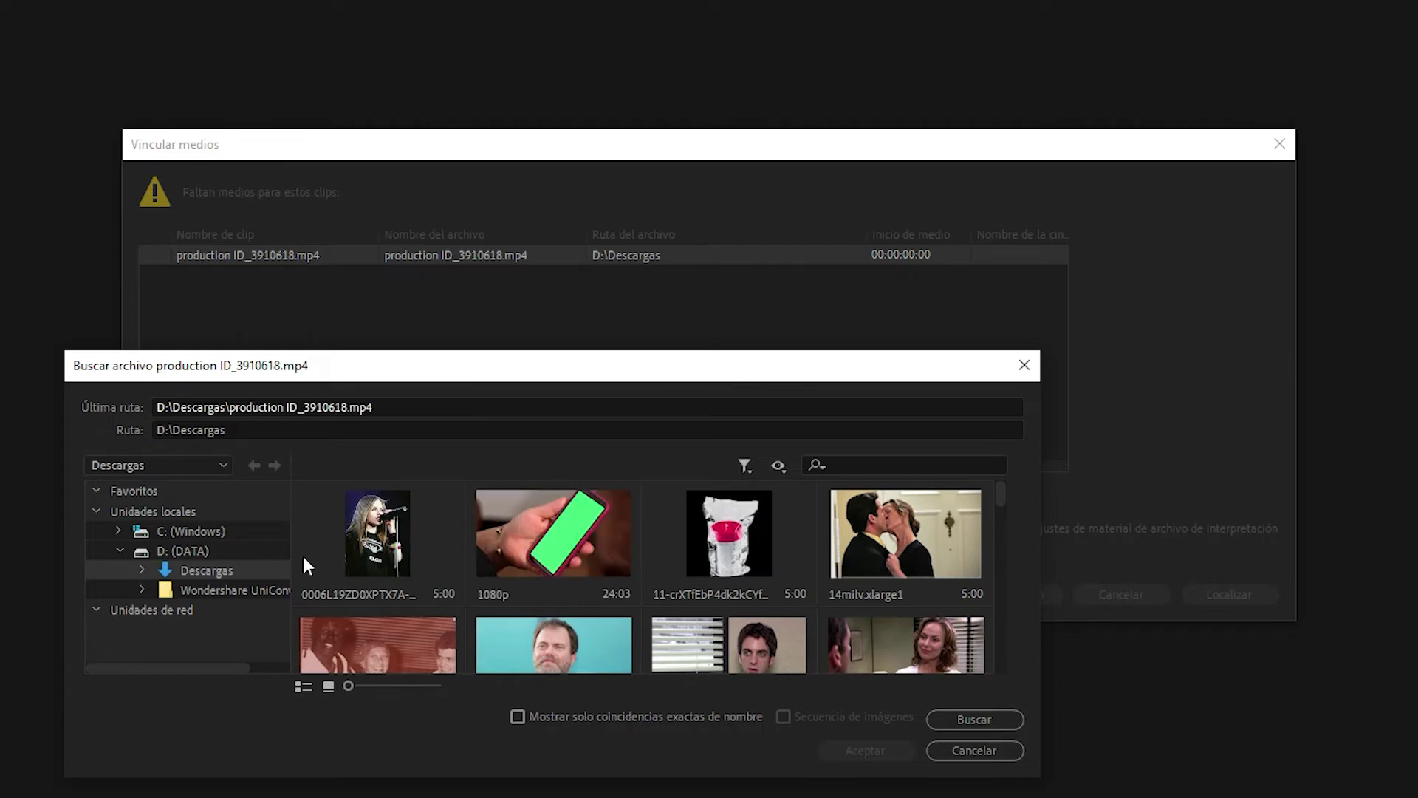
Navigate the Locate File tree through C: > Usuarios > OneDrive to the Escritorio folder
{"action": "left_click", "coordinate": [118, 530]}
{"action": "left_click", "coordinate": [144, 594]}
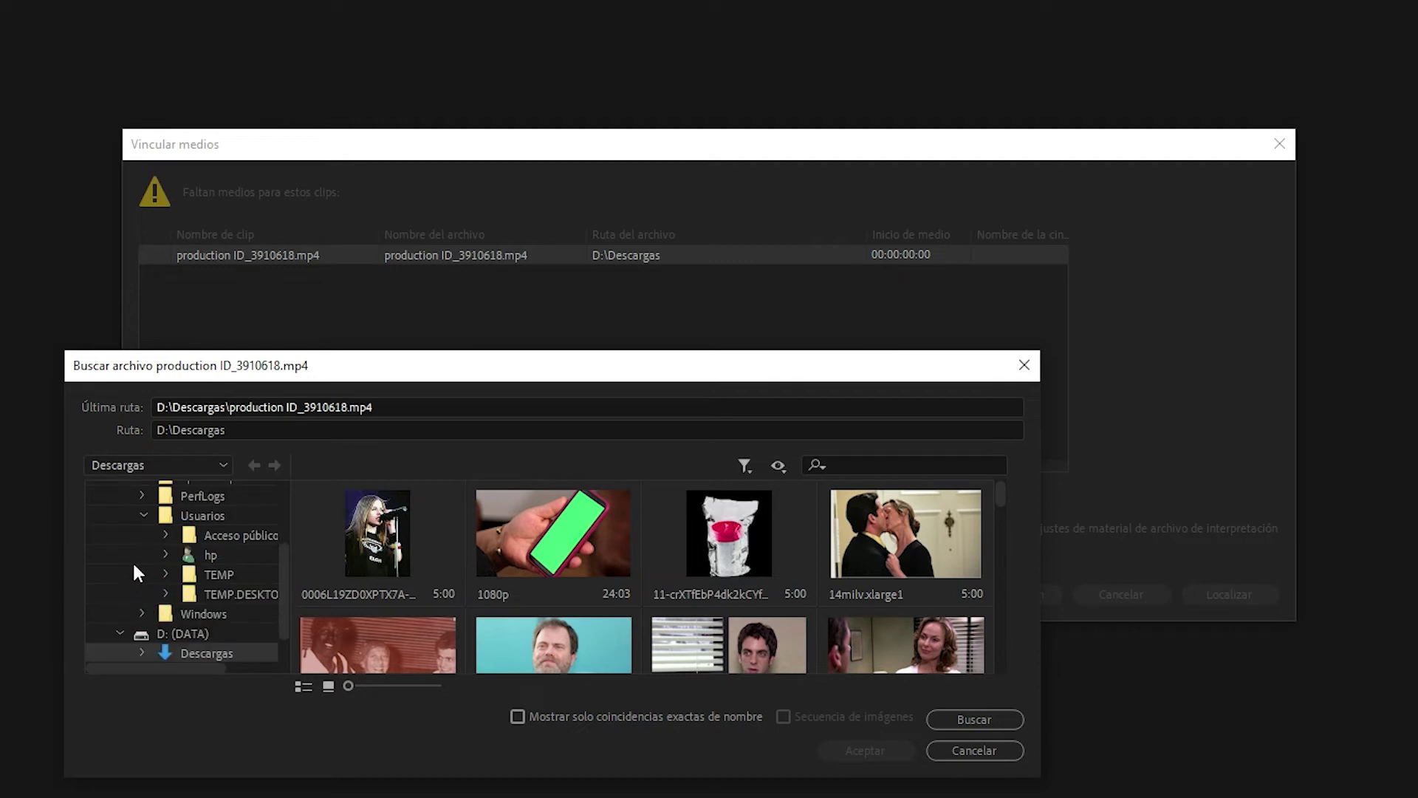
{"action": "left_click", "coordinate": [164, 560]}
{"action": "left_click", "coordinate": [188, 496]}
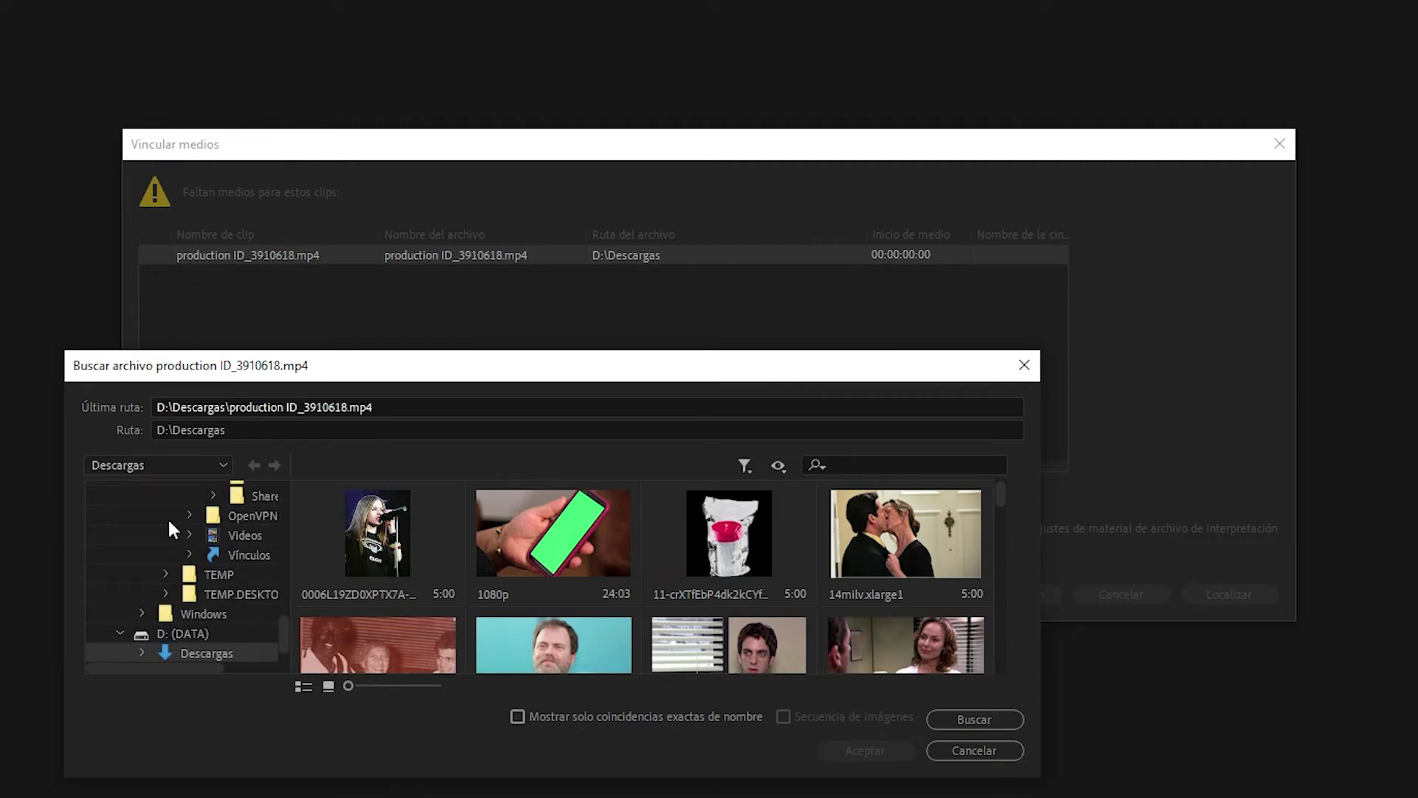
{"action": "scroll", "coordinate": [168, 520], "scroll_direction": "up", "scroll_amount": 5}
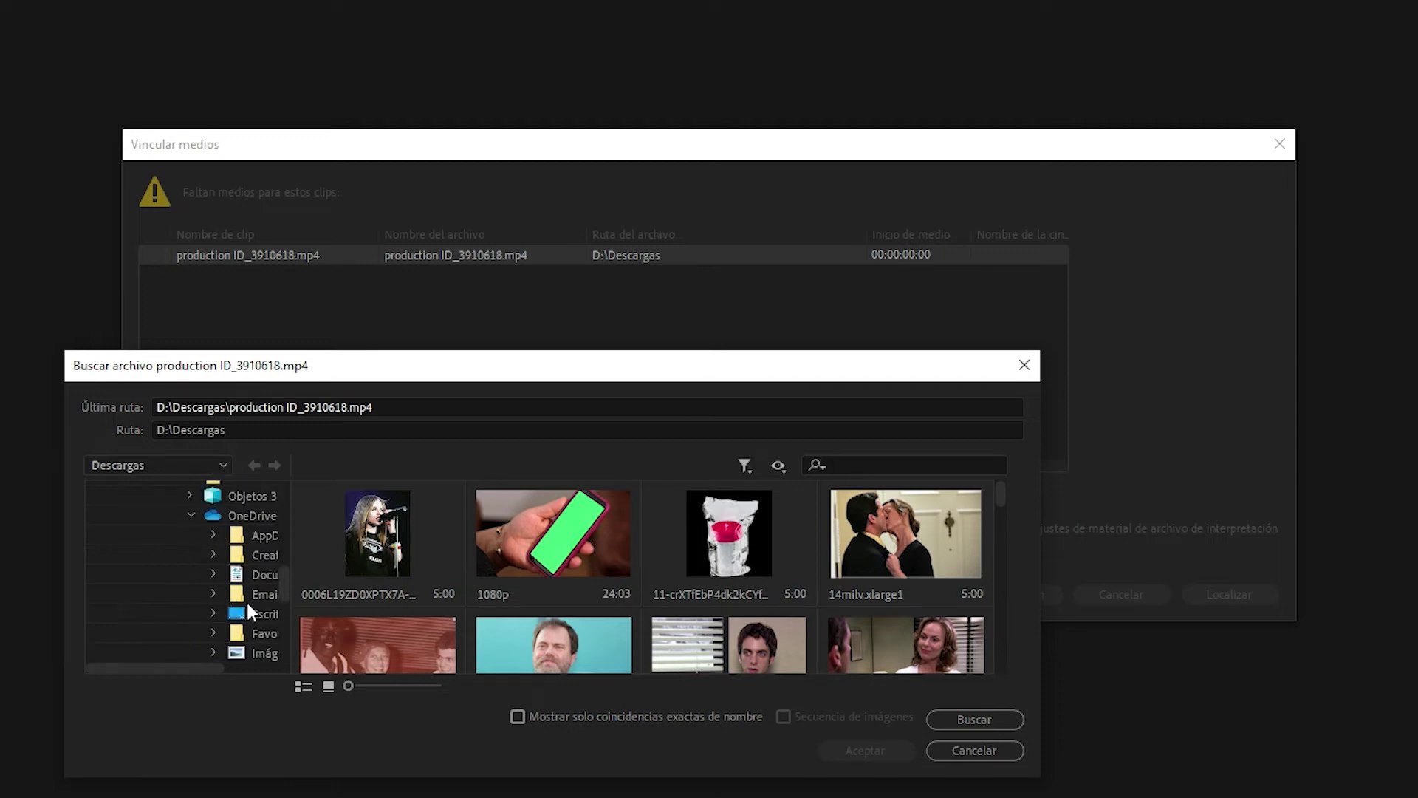
{"action": "left_click", "coordinate": [257, 613]}
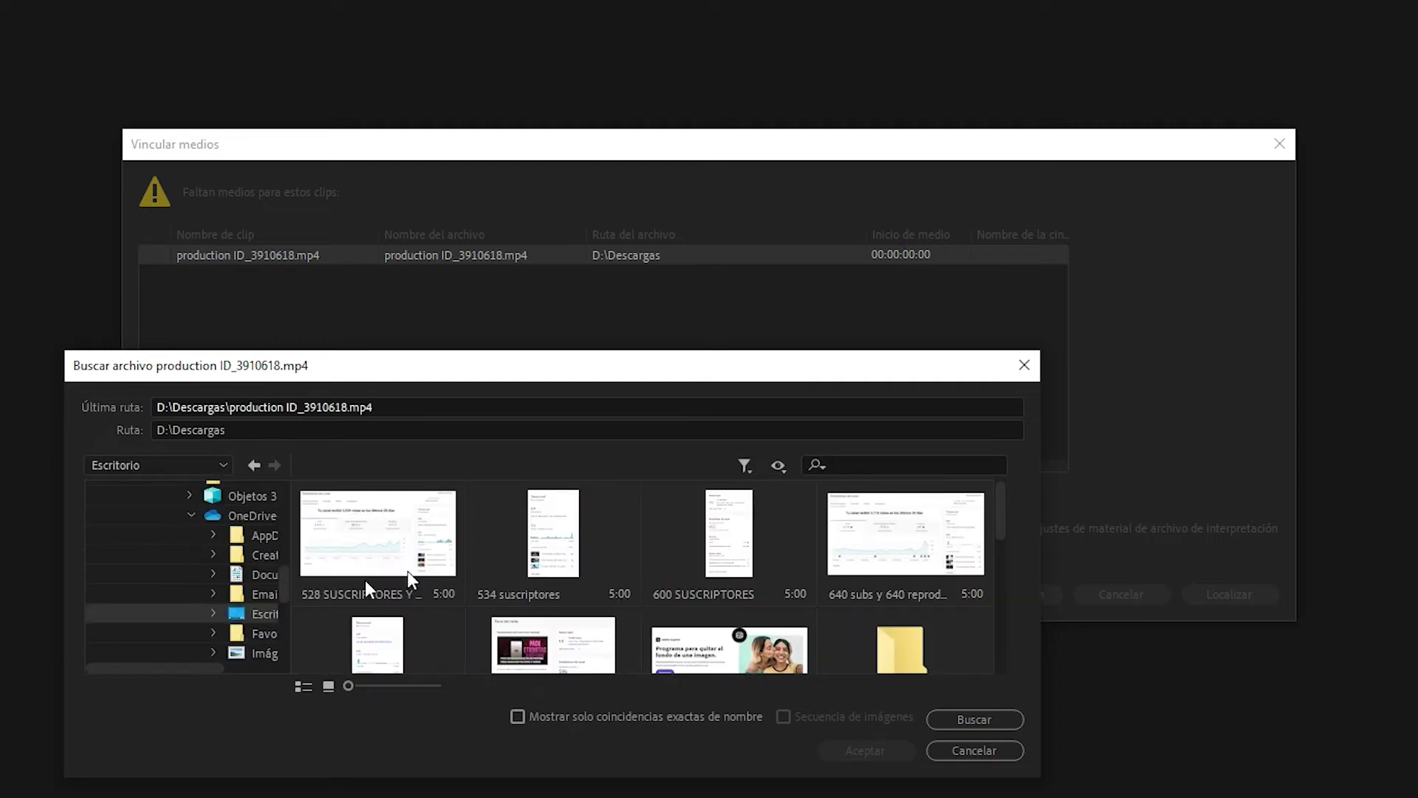
Select production ID_3910618 in Escritorio and confirm it as the relinked file
{"action": "scroll", "coordinate": [631, 577], "scroll_direction": "down", "scroll_amount": 2}
{"action": "scroll", "coordinate": [631, 576], "scroll_direction": "down", "scroll_amount": 2}
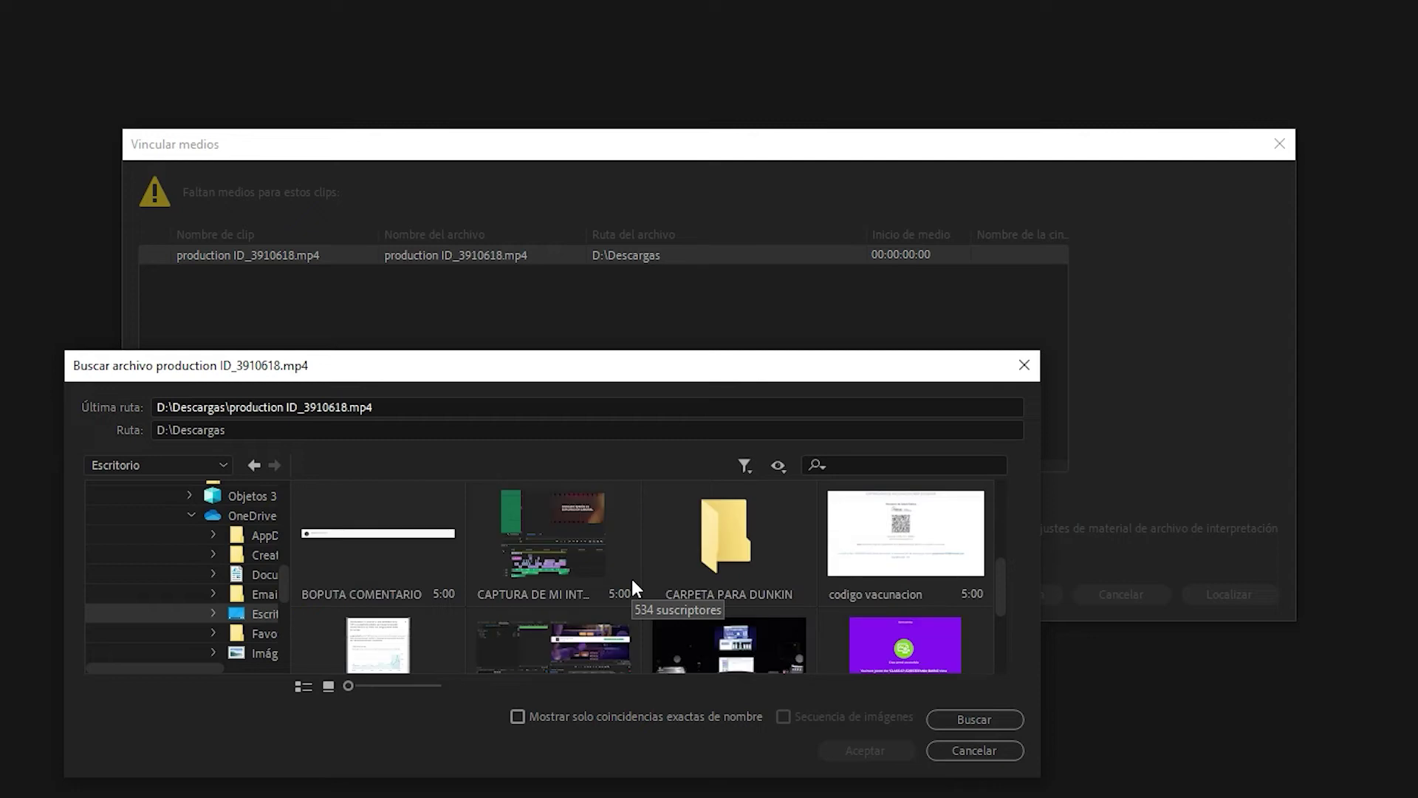
{"action": "scroll", "coordinate": [631, 576], "scroll_direction": "down", "scroll_amount": 2}
{"action": "left_click", "coordinate": [752, 552]}
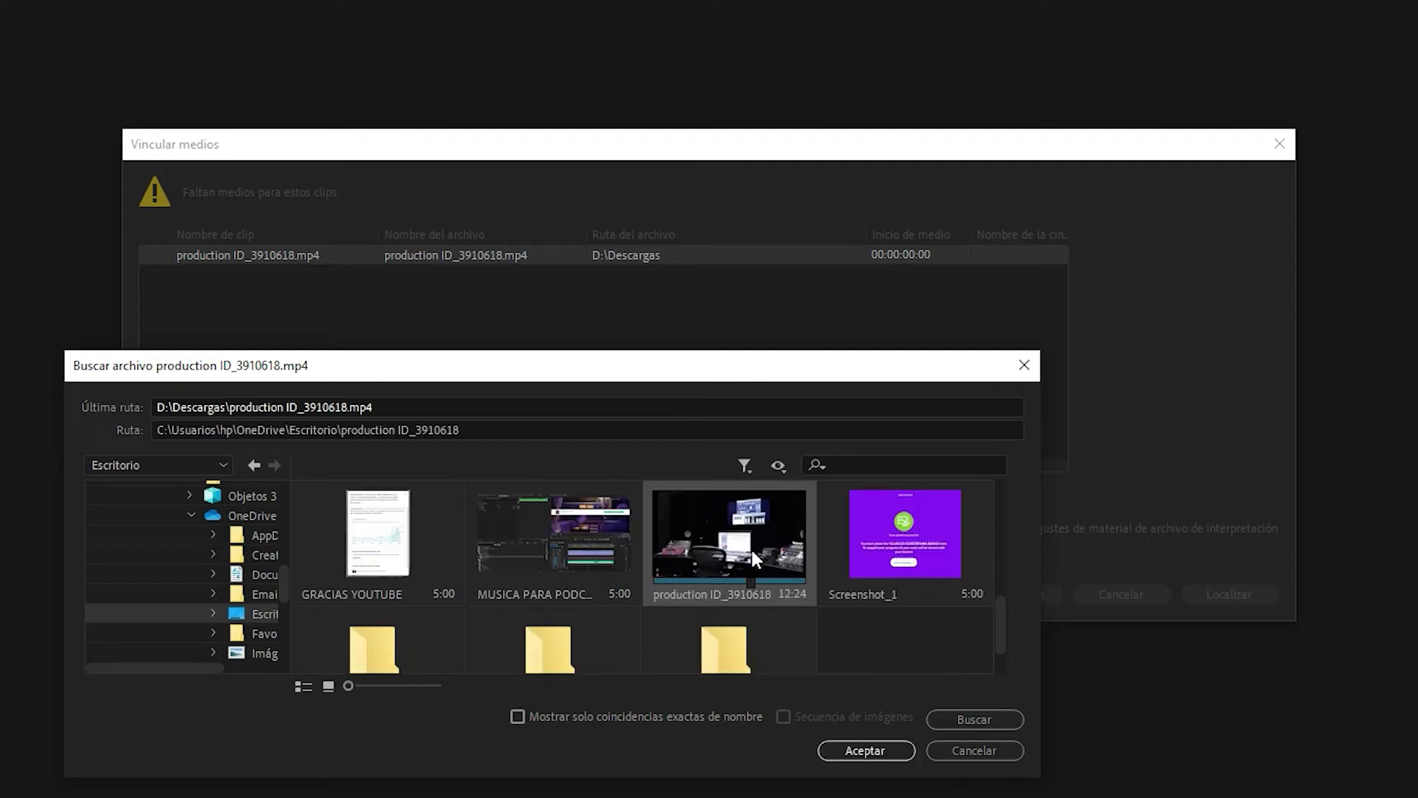
{"action": "left_click", "coordinate": [885, 751]}
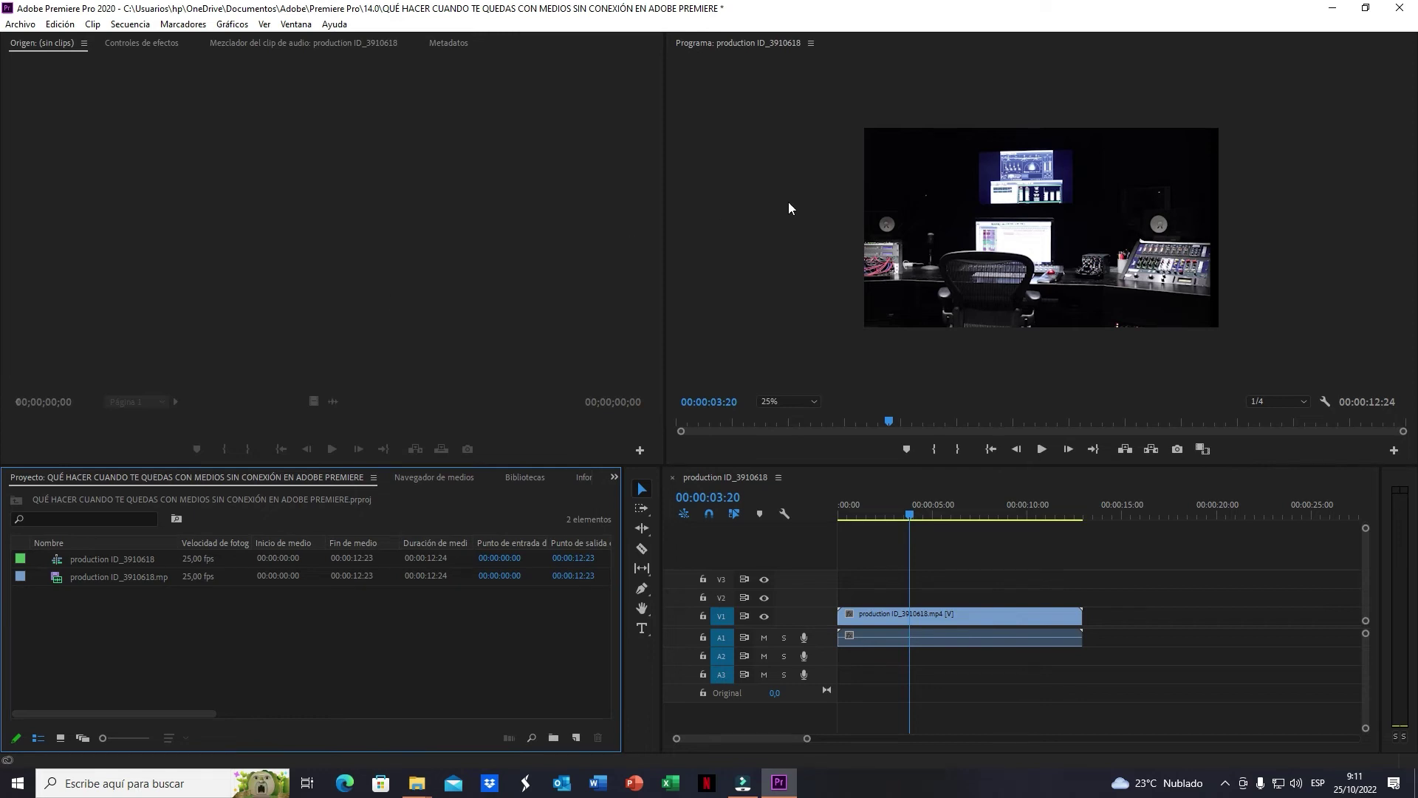
Move the playhead to 00:00:04:17, save with Ctrl+S, and minimize Premiere
{"action": "left_click", "coordinate": [926, 510]}
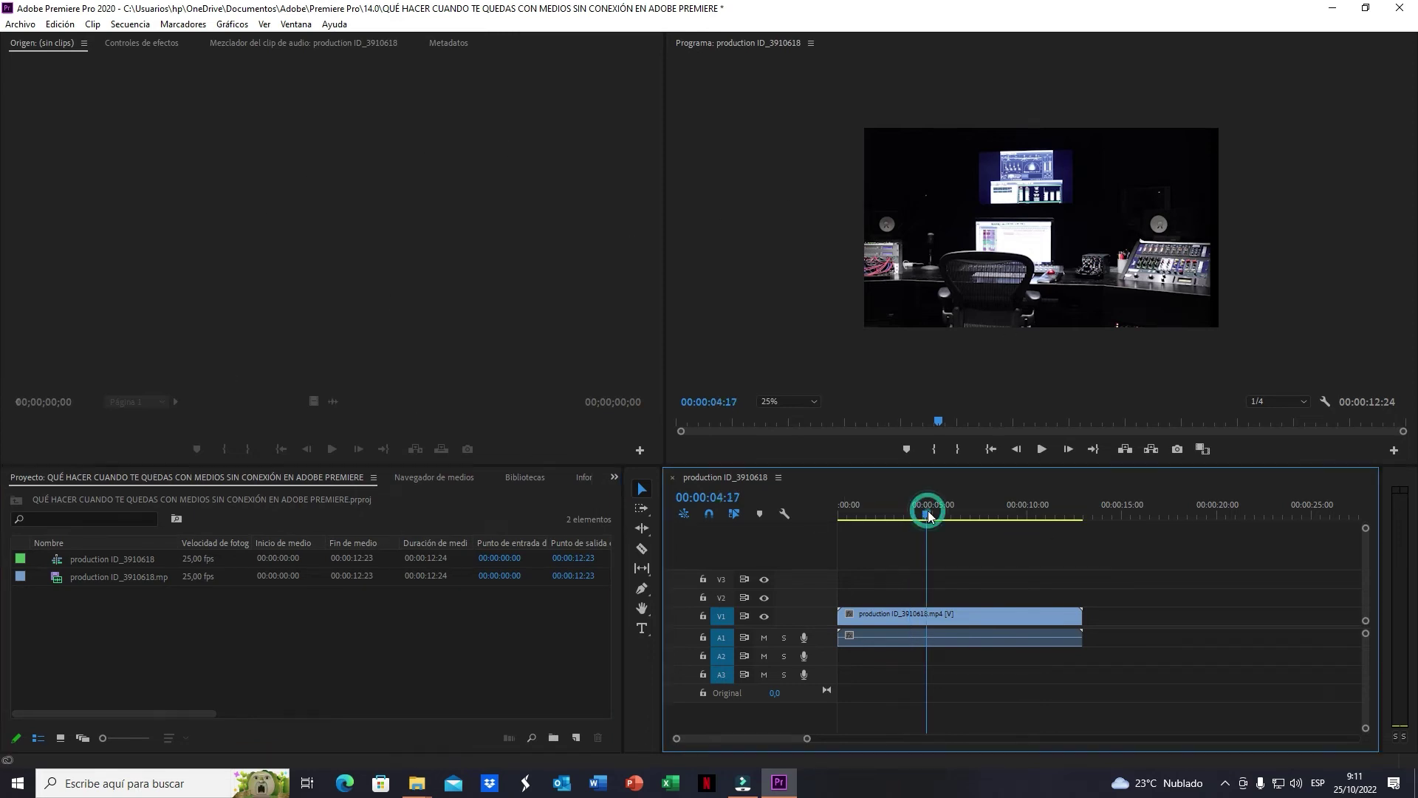
{"action": "key", "text": "ctrl+s"}
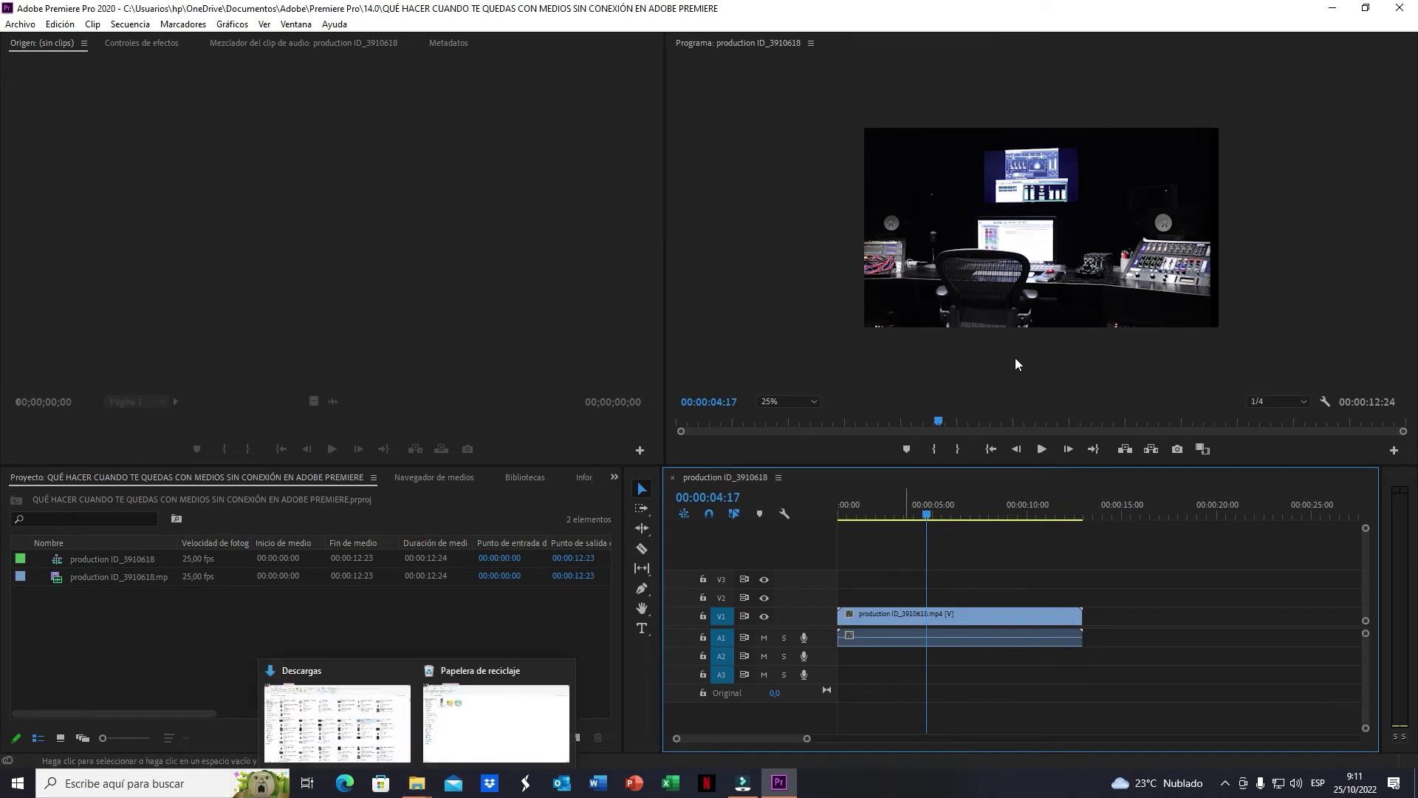
{"action": "left_click", "coordinate": [1336, 9]}
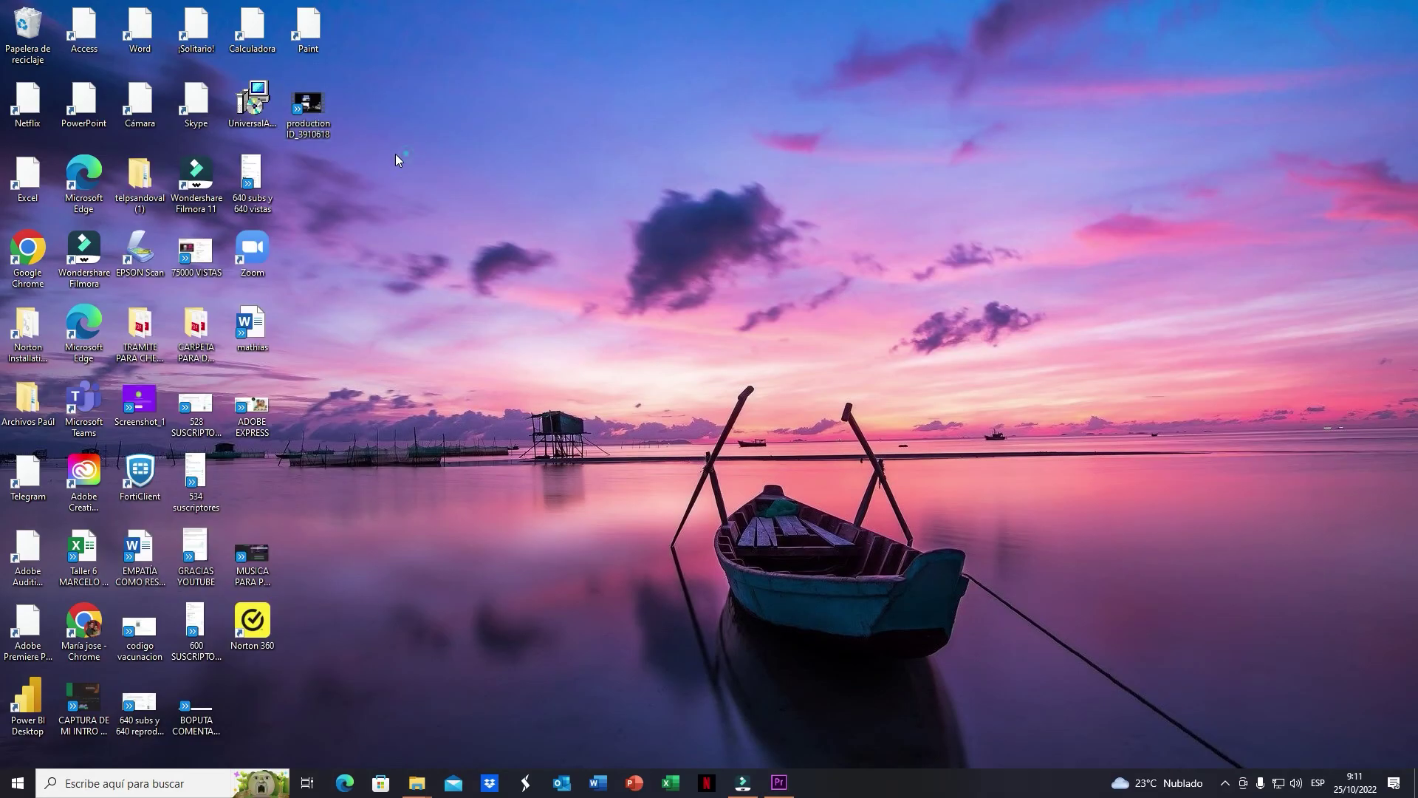
Cut the desktop production ID_3910618 video, paste it into Documentos, then return to Premiere
{"action": "right_click", "coordinate": [324, 106]}
{"action": "left_click", "coordinate": [356, 266]}
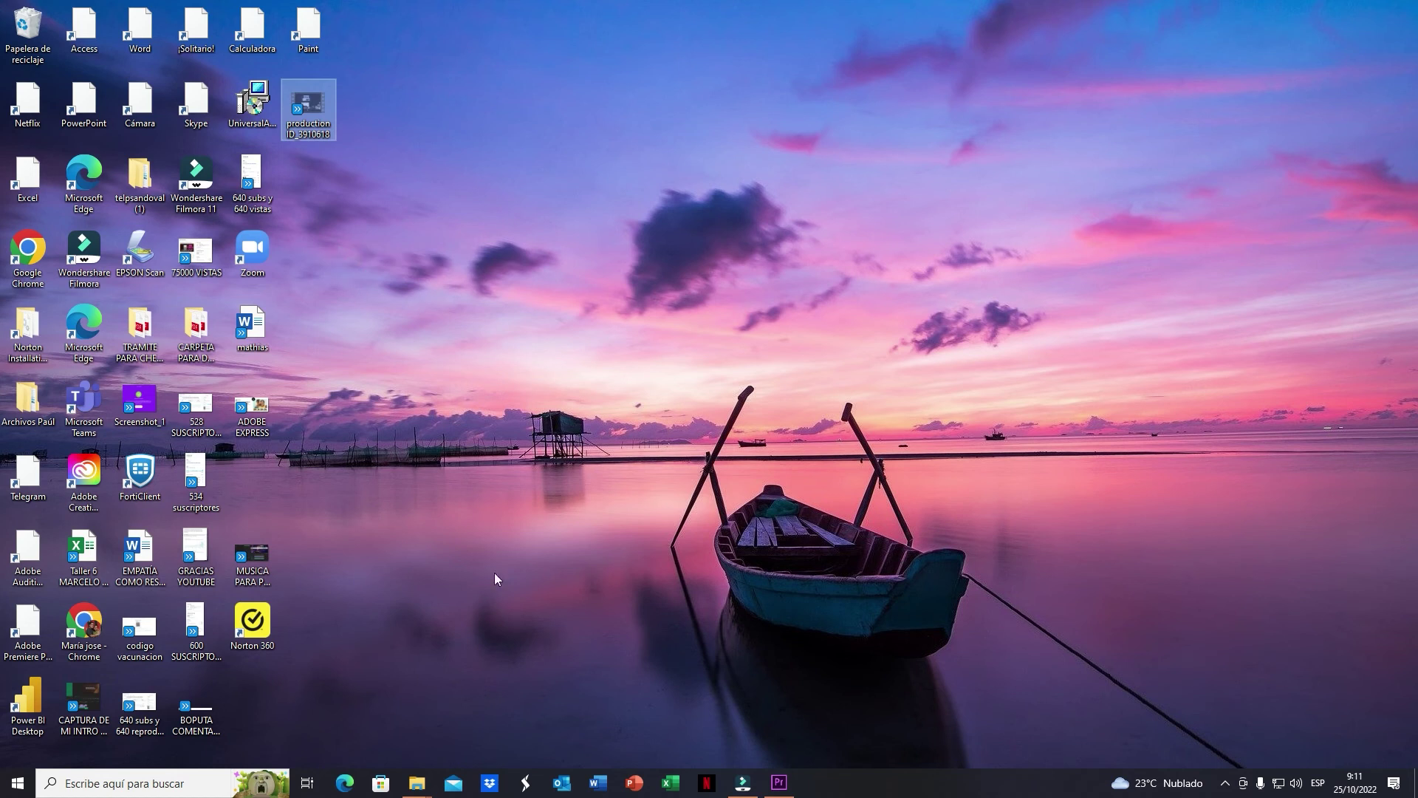
{"action": "mouse_move", "coordinate": [417, 783]}
{"action": "left_click", "coordinate": [349, 721]}
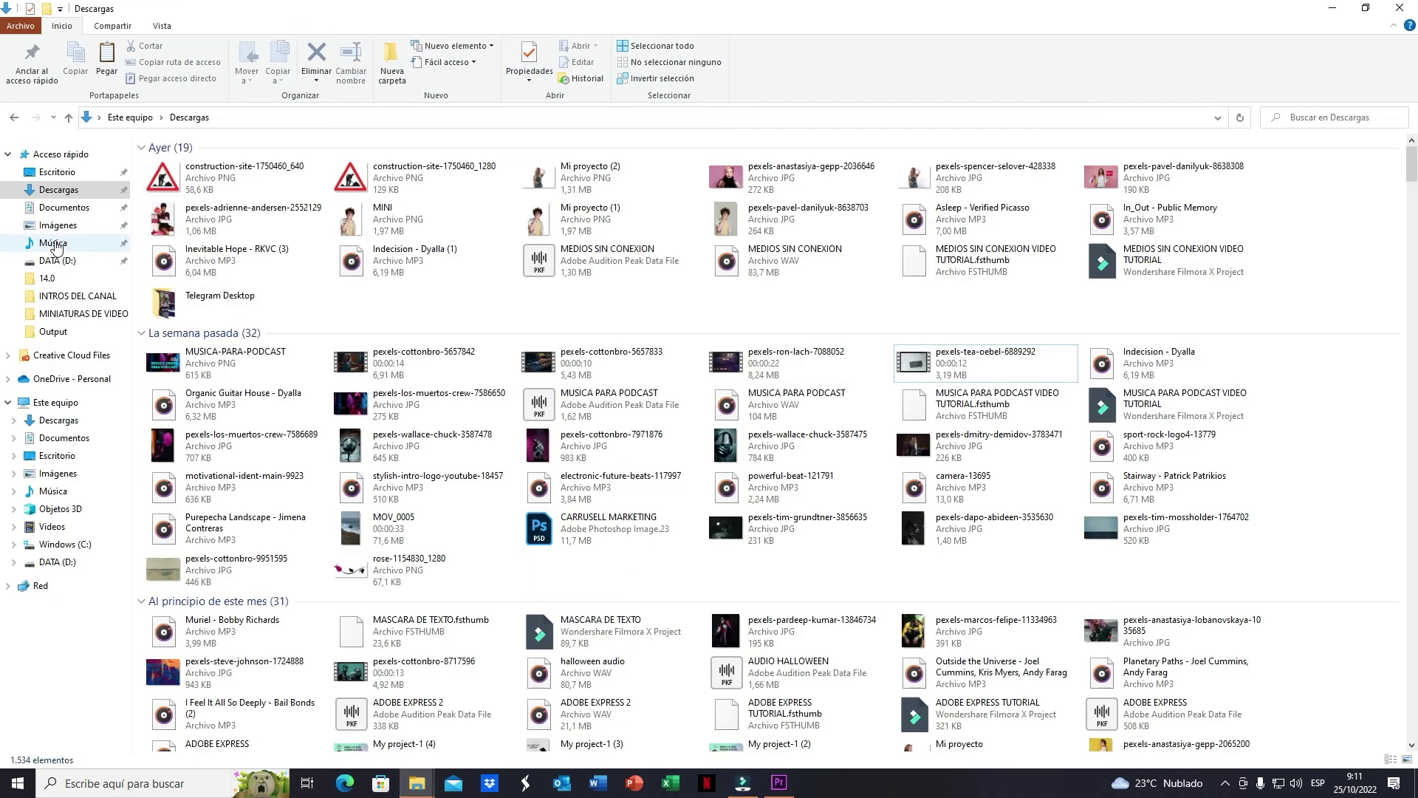
{"action": "left_click", "coordinate": [65, 440]}
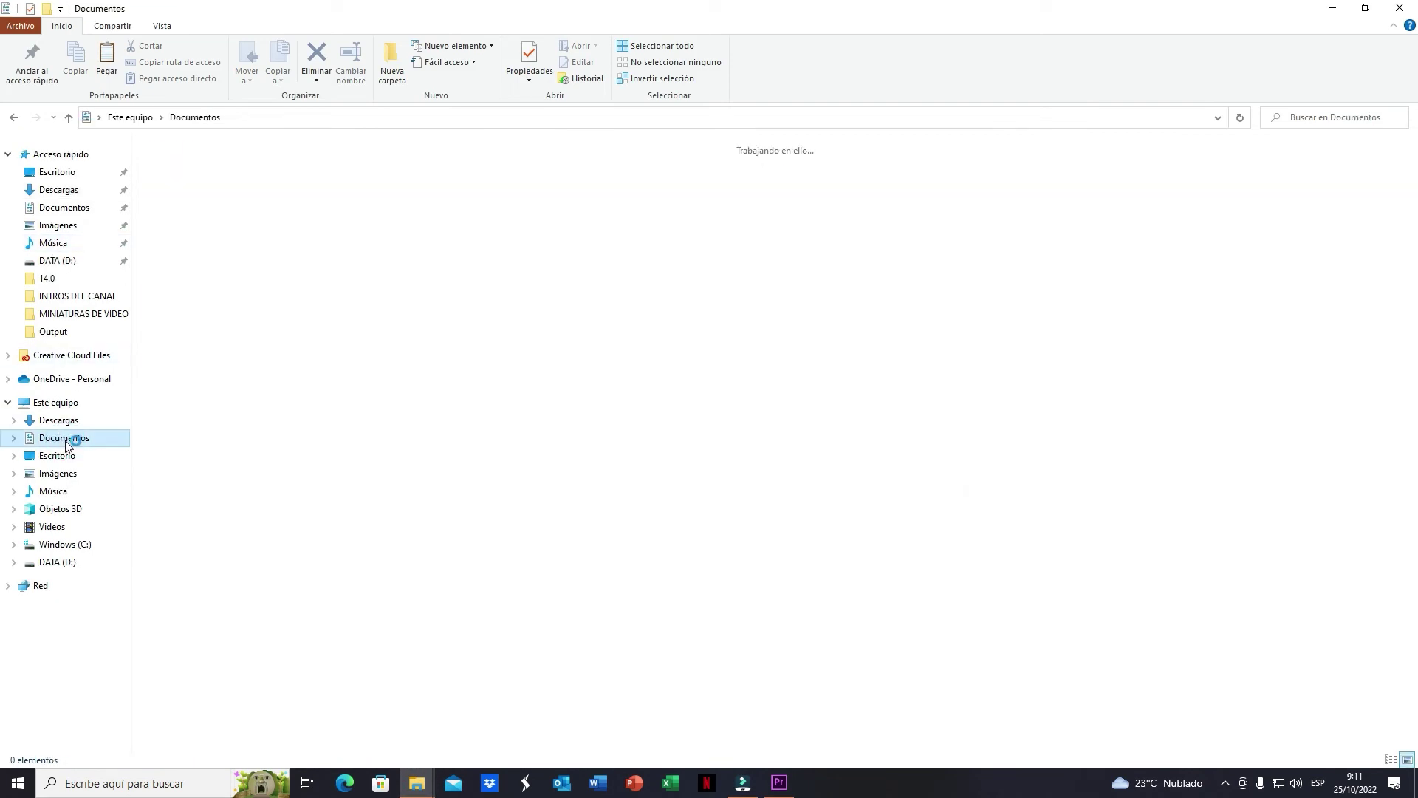
{"action": "right_click", "coordinate": [532, 223]}
{"action": "left_click", "coordinate": [566, 369]}
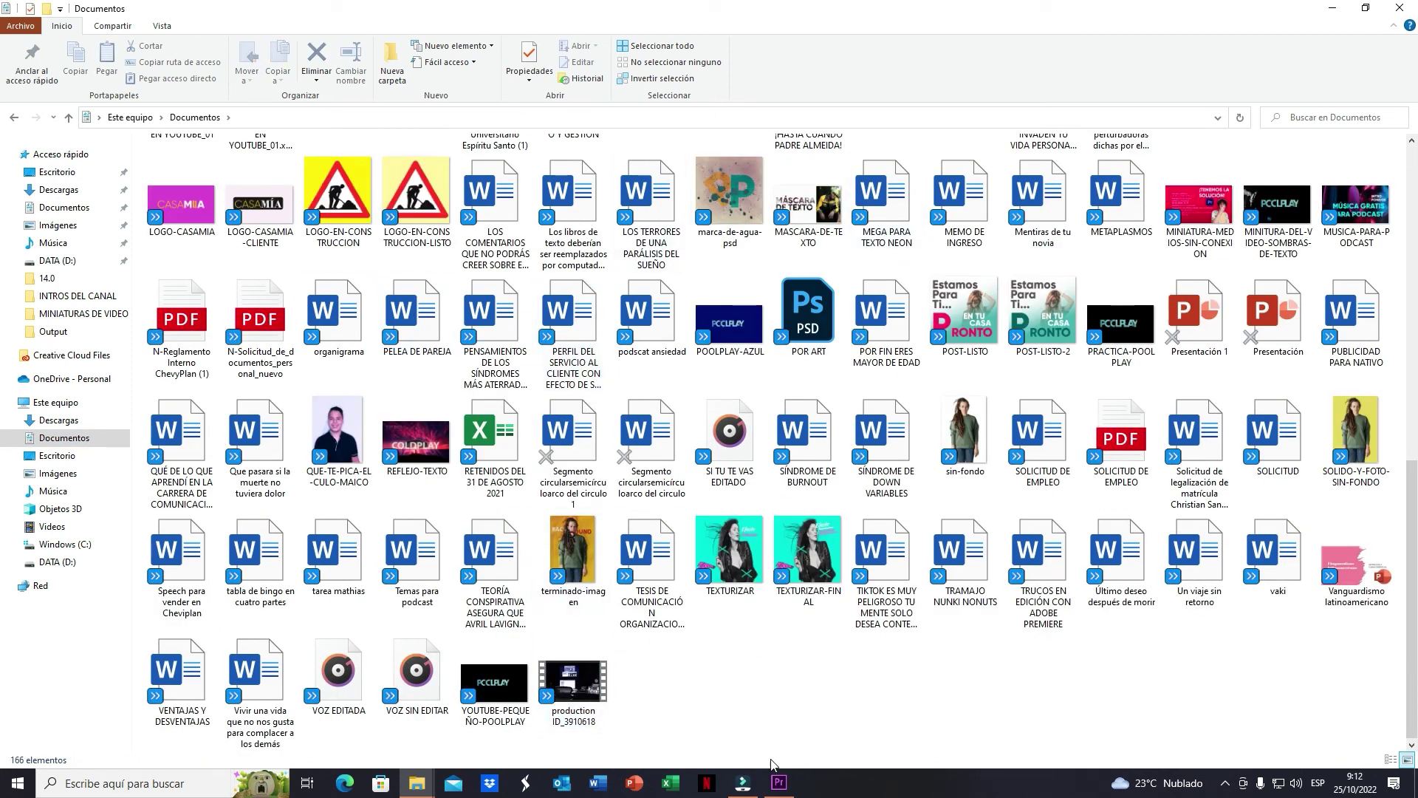
{"action": "left_click", "coordinate": [778, 783]}
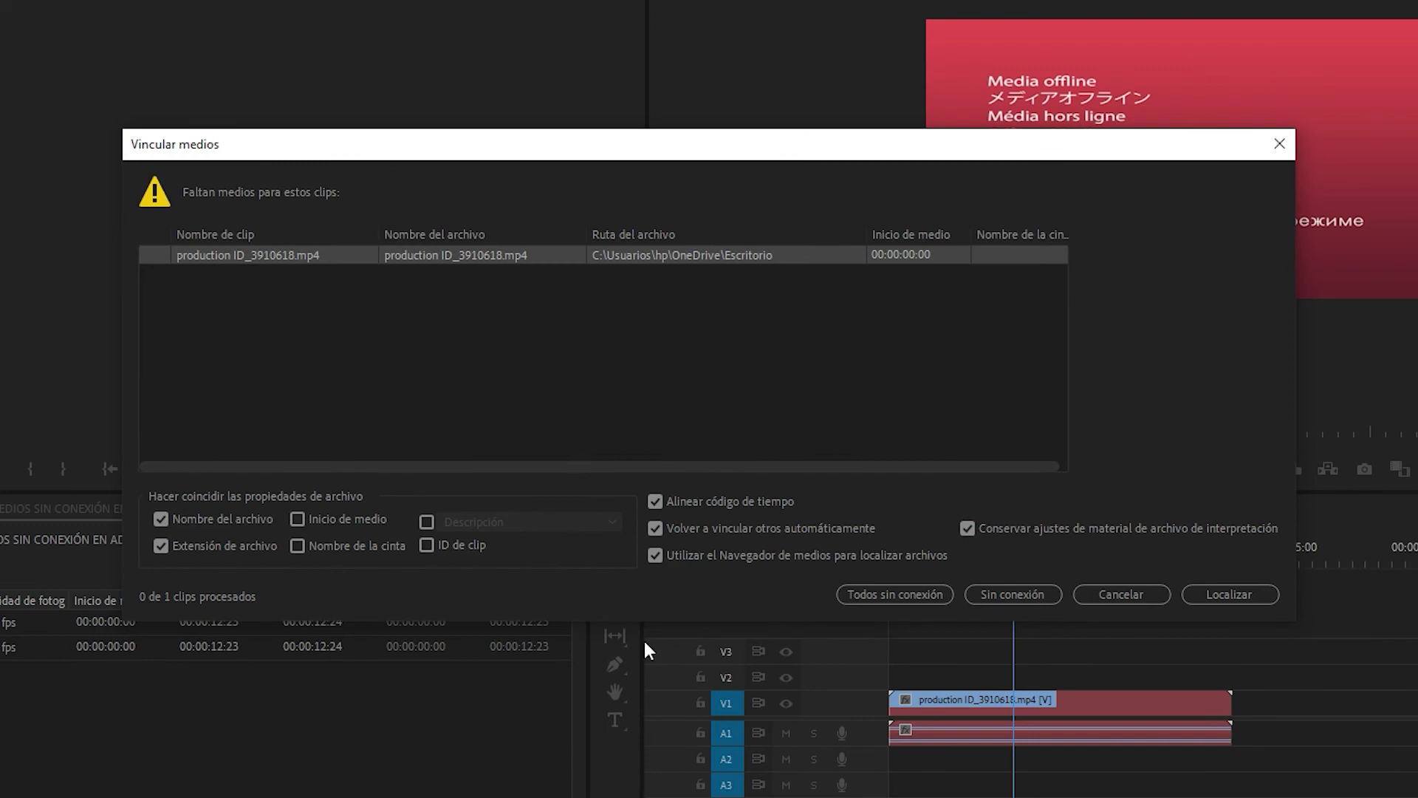
Browse the relink file dialog to the OneDrive Documentos folder
{"action": "left_click", "coordinate": [1229, 595]}
{"action": "left_click", "coordinate": [119, 530]}
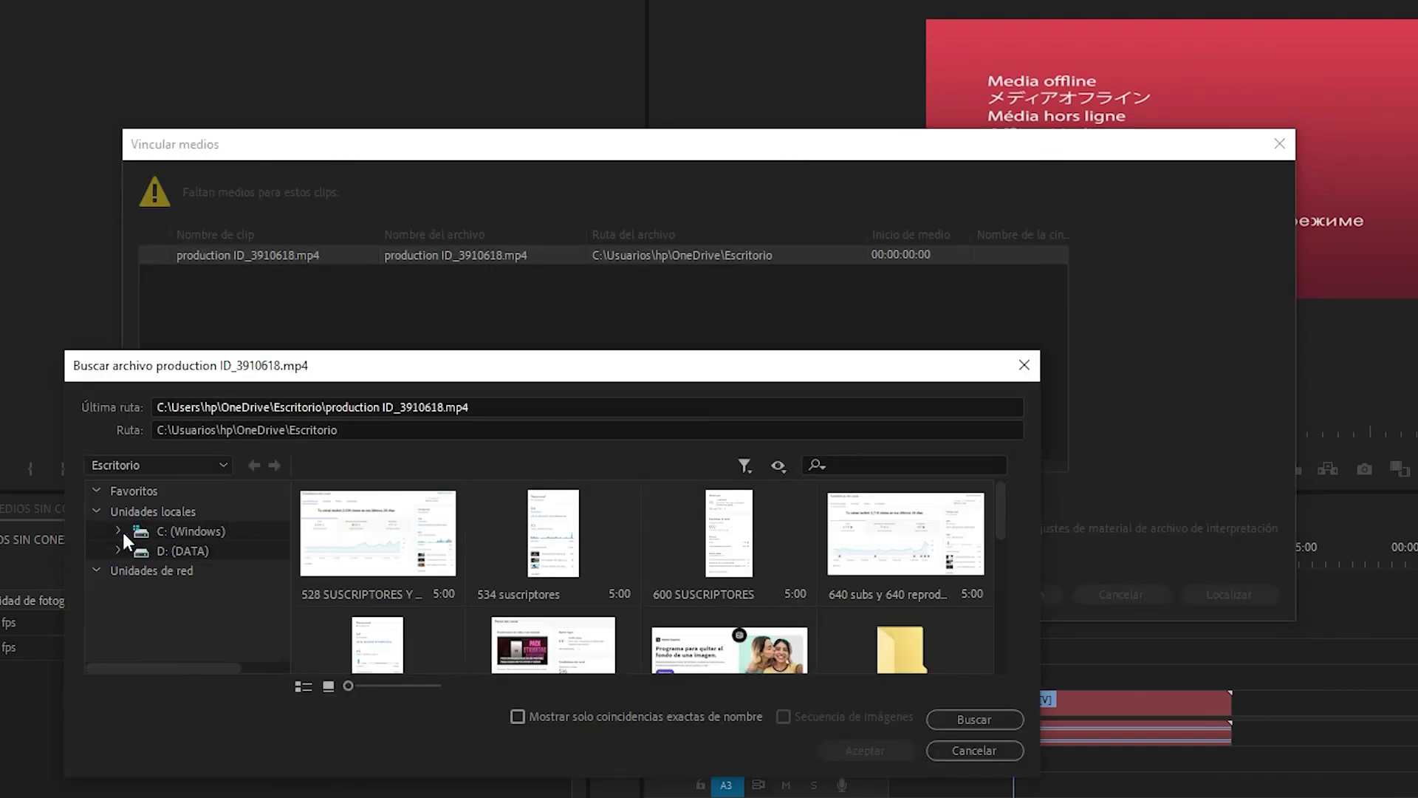
{"action": "left_click", "coordinate": [119, 531]}
{"action": "scroll", "coordinate": [143, 631], "scroll_direction": "down", "scroll_amount": 2}
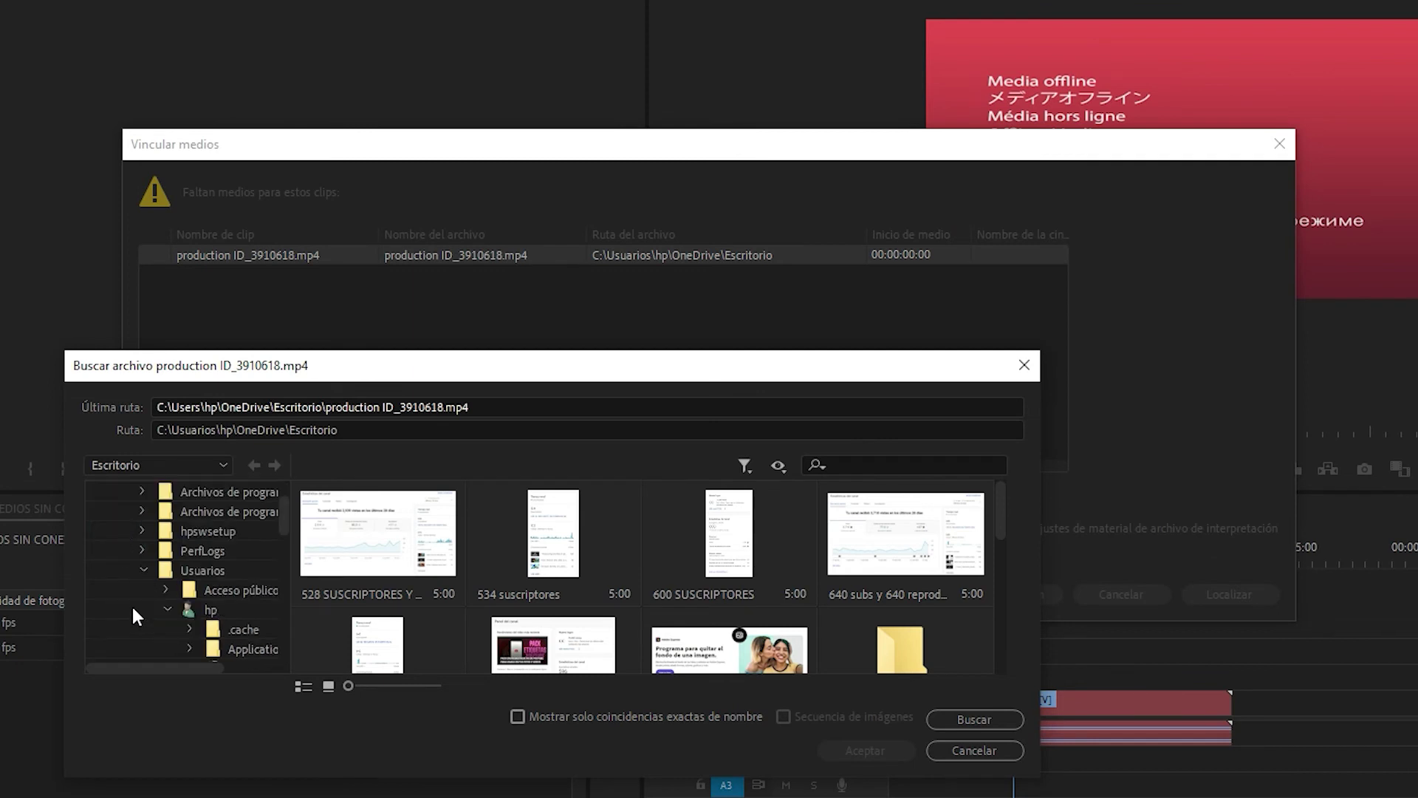
{"action": "scroll", "coordinate": [163, 573], "scroll_direction": "down", "scroll_amount": 2}
{"action": "scroll", "coordinate": [162, 574], "scroll_direction": "down", "scroll_amount": 1}
{"action": "scroll", "coordinate": [162, 573], "scroll_direction": "down", "scroll_amount": 2}
{"action": "scroll", "coordinate": [163, 573], "scroll_direction": "down", "scroll_amount": 1}
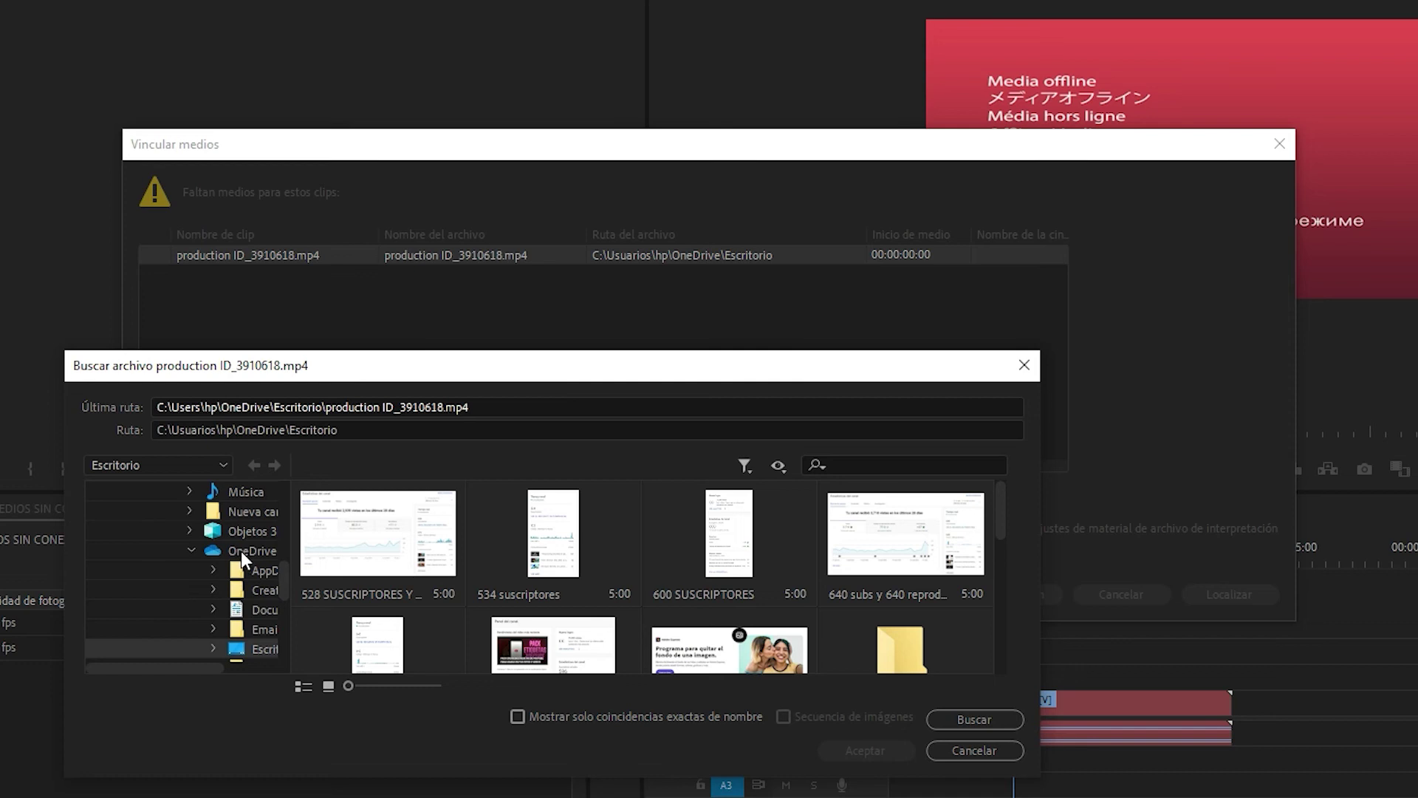
{"action": "left_click", "coordinate": [257, 612]}
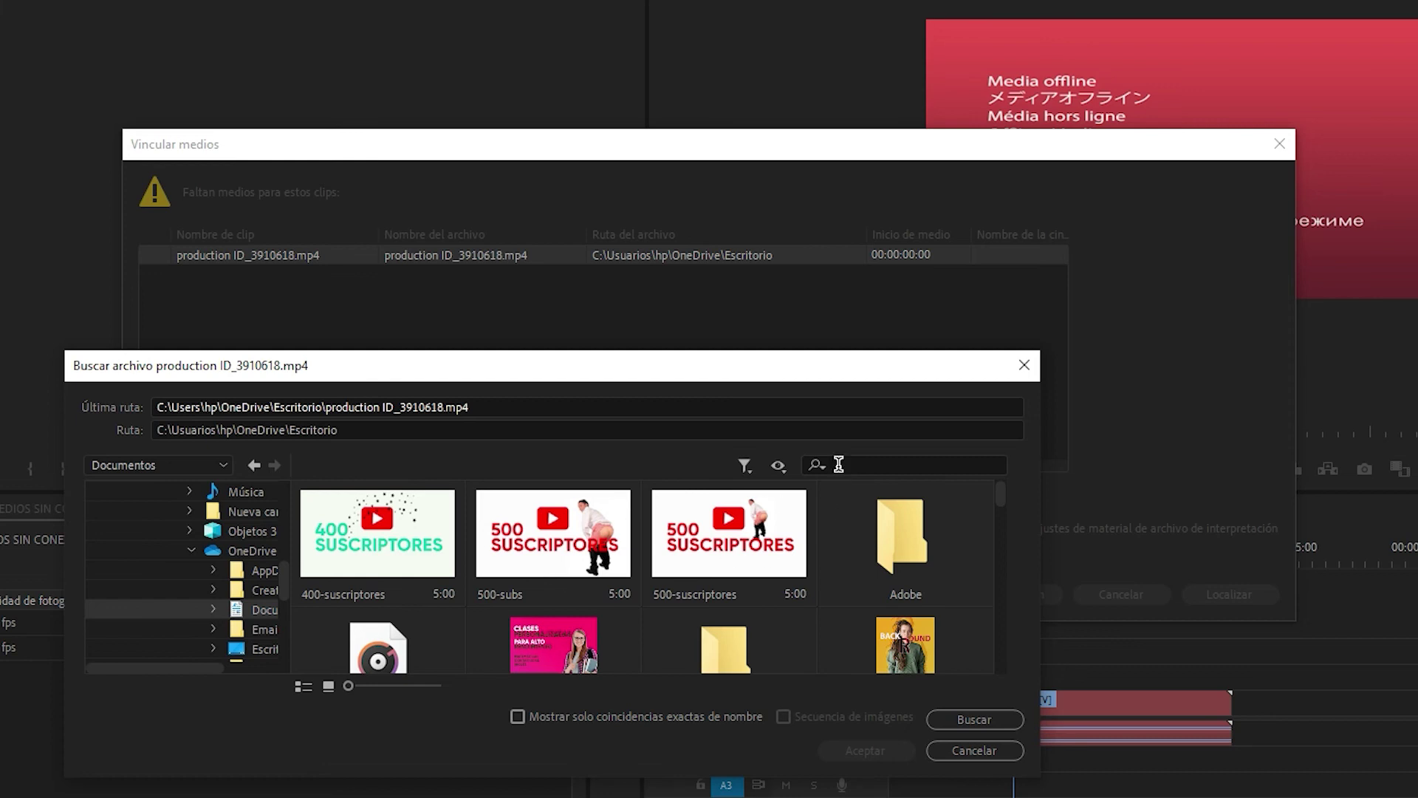
Search for 'pr' and relink the clip to production ID_3910618
{"action": "left_click", "coordinate": [840, 464]}
{"action": "type", "text": "pr"}
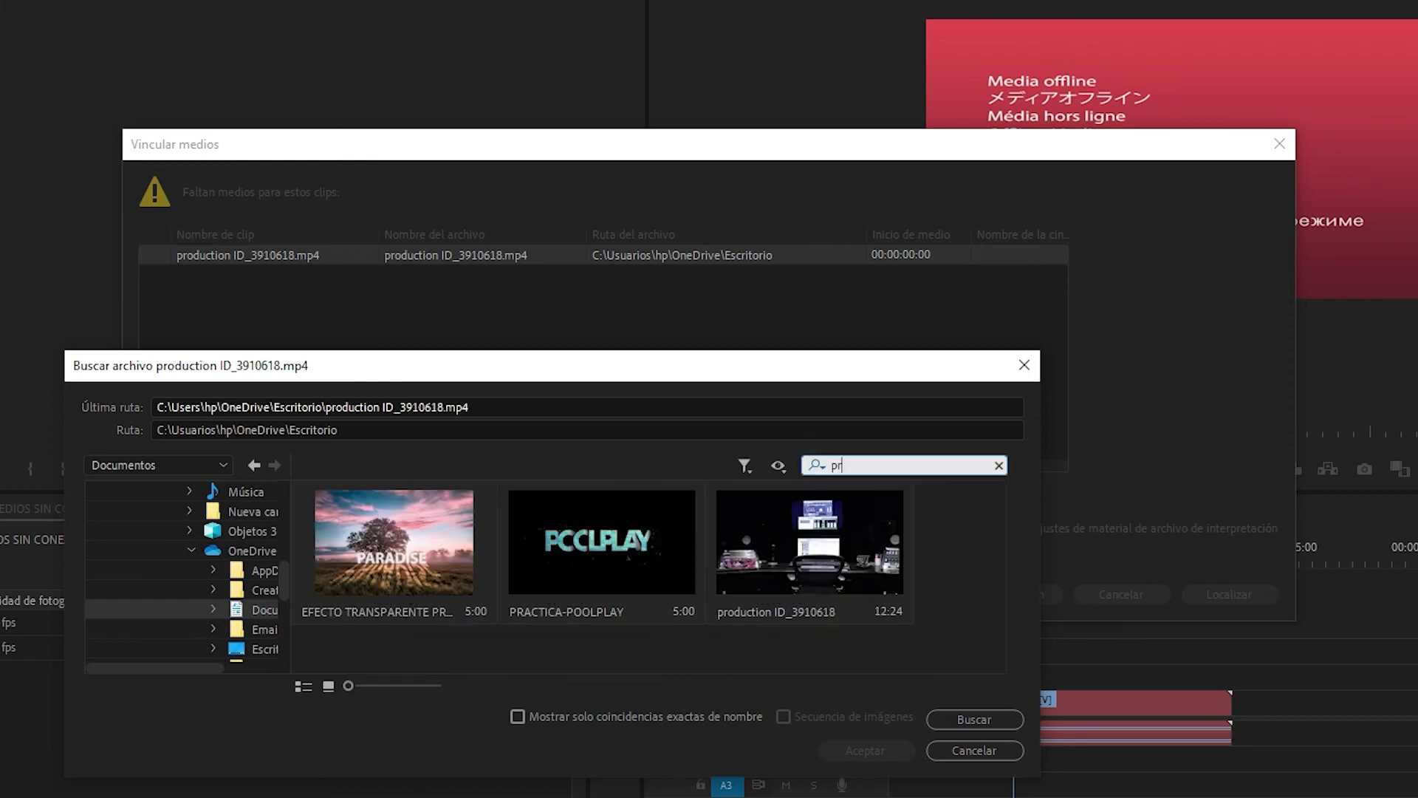
{"action": "left_click", "coordinate": [826, 523]}
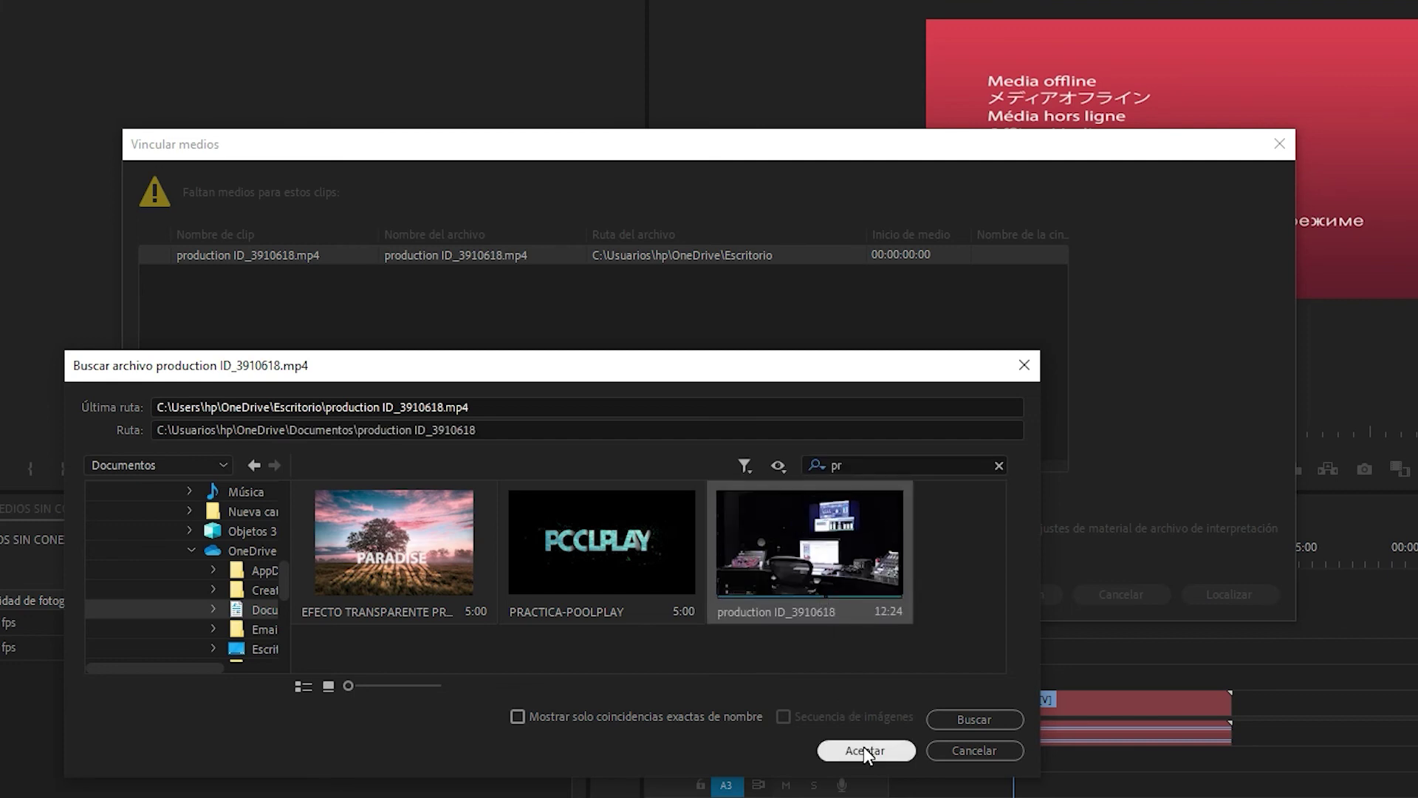
{"action": "left_click", "coordinate": [863, 747]}
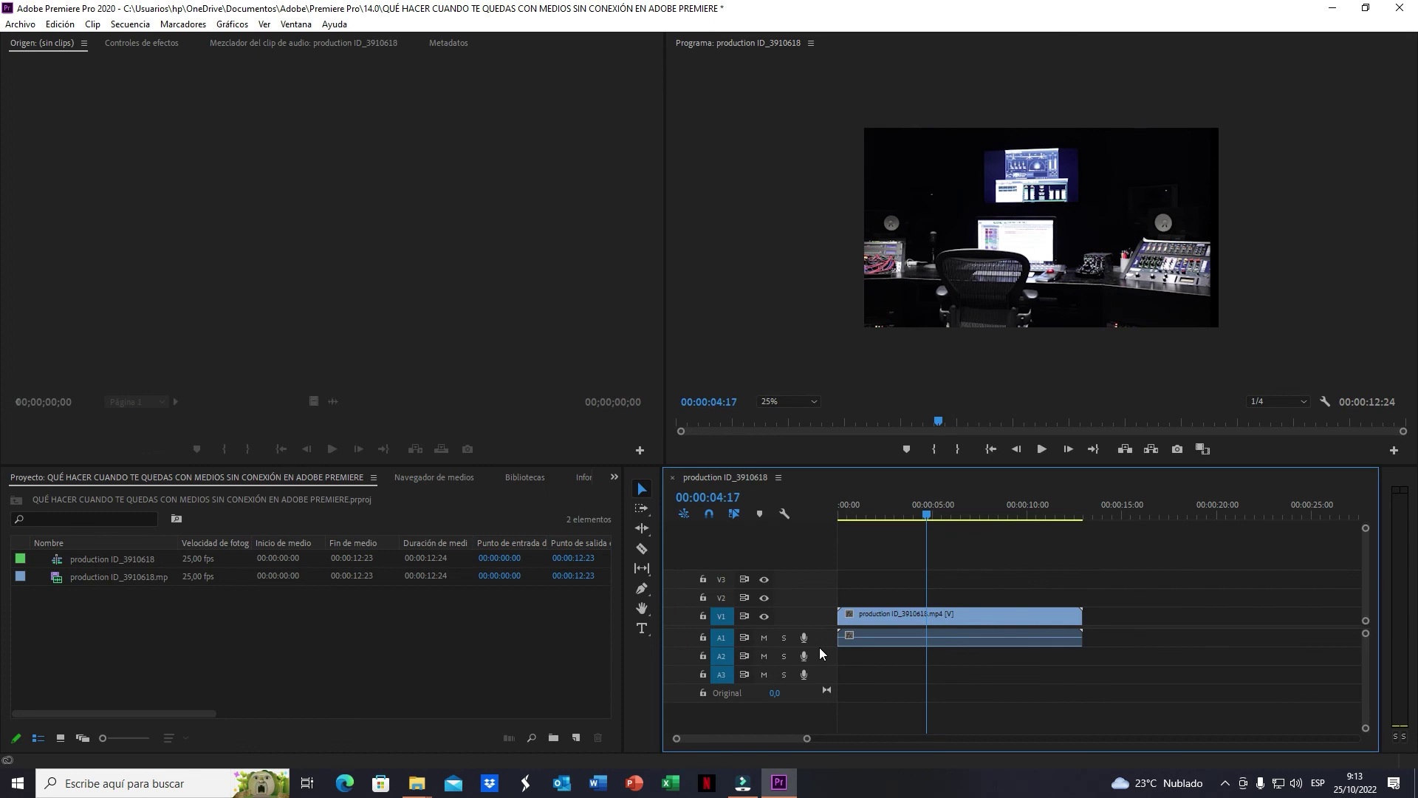
Save the project with Ctrl+S after relinking the clip
{"action": "key", "text": "ctrl+s"}
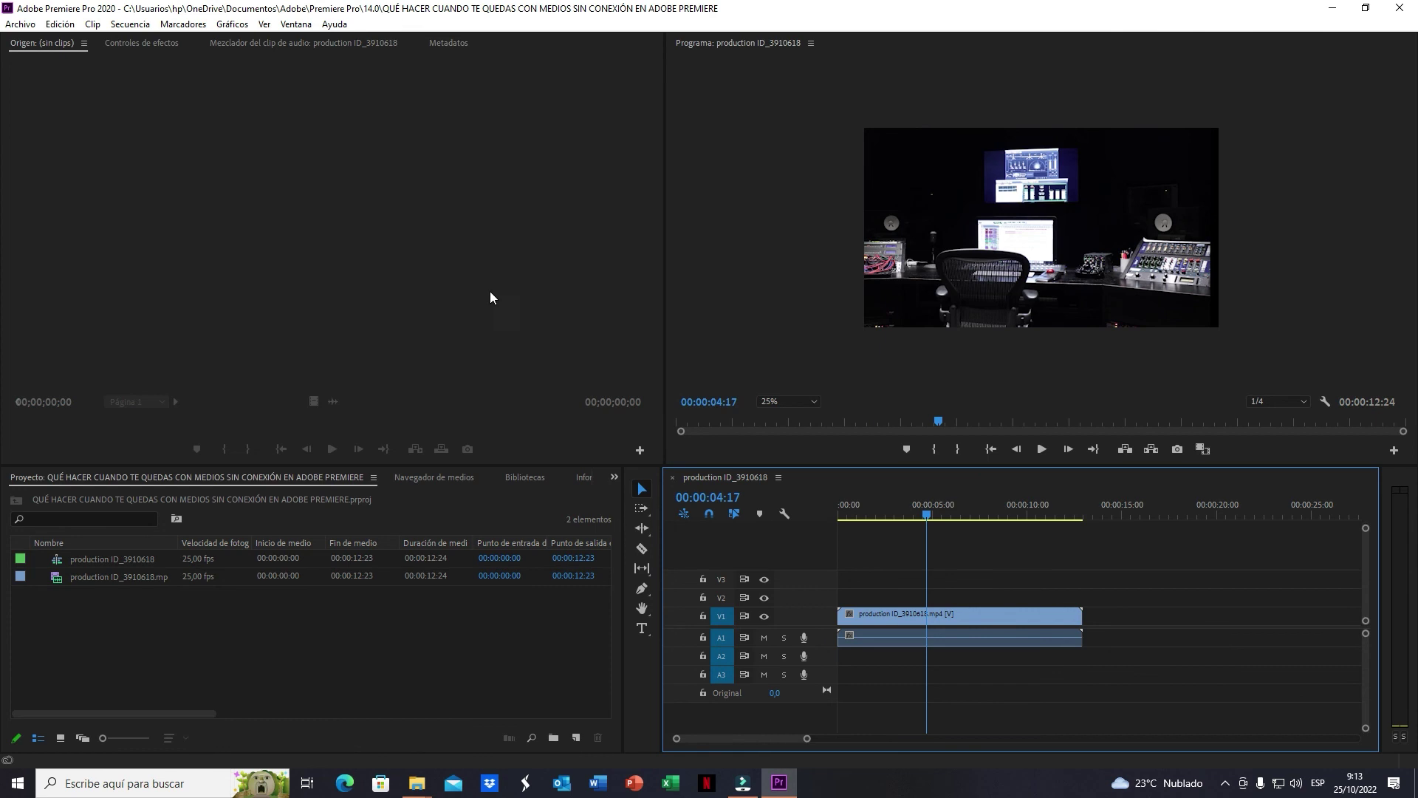